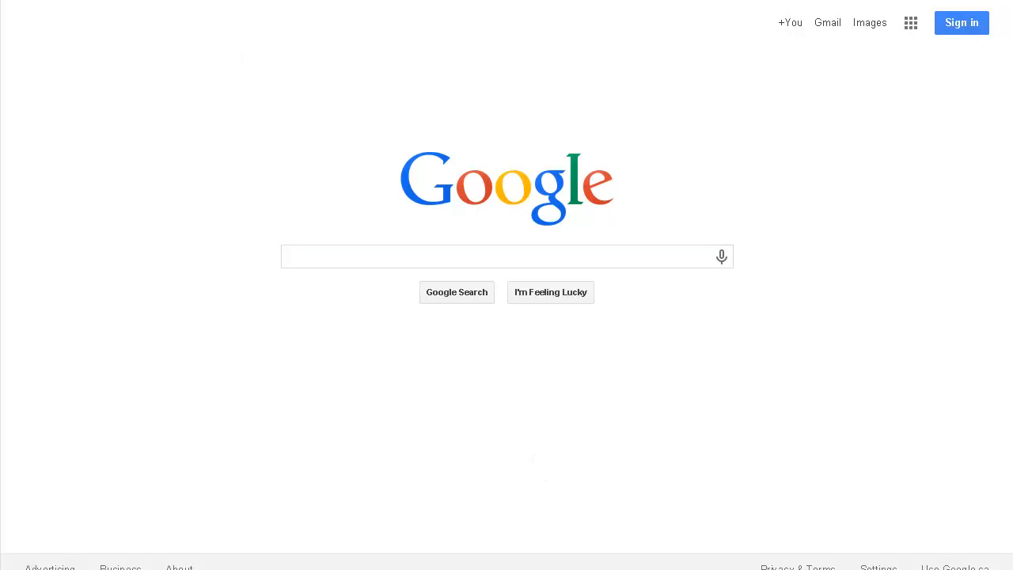
Step: Open the Google Custom Search Engine site and start signing in to the service
key(Return)
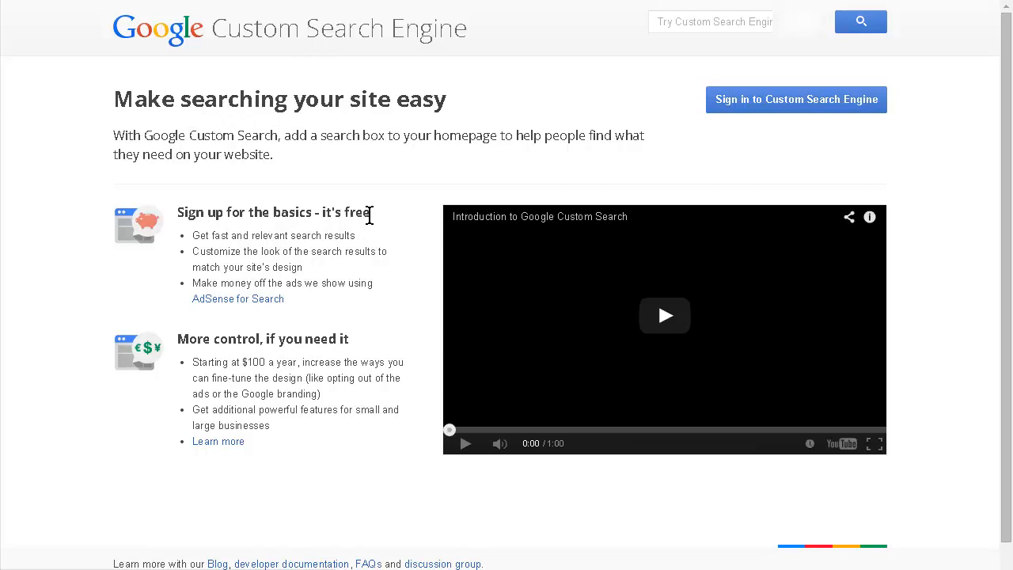
click(759, 107)
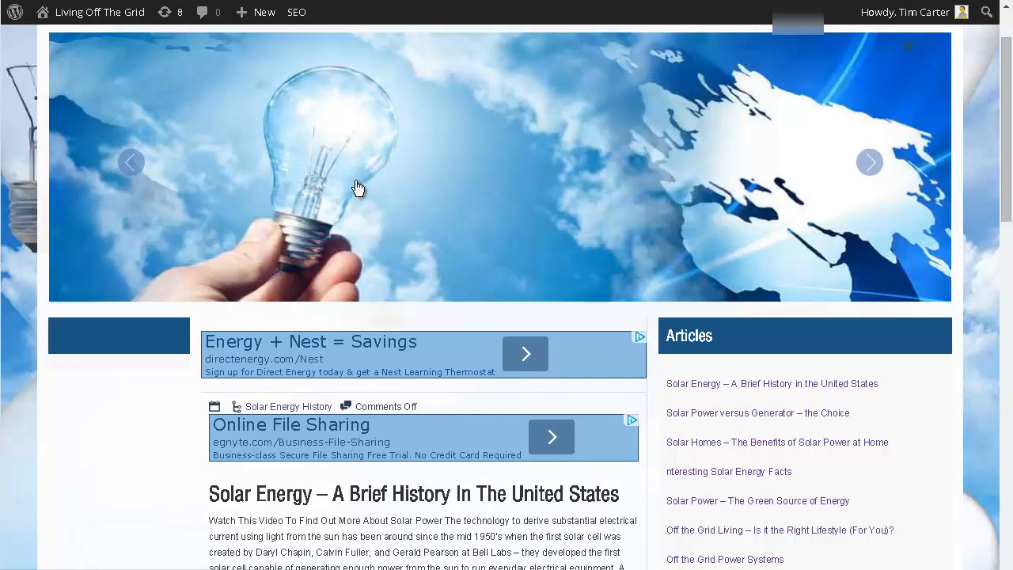
Step: Look over the Living Off The Grid home page and copy its web address
scroll(357, 187, up, 1)
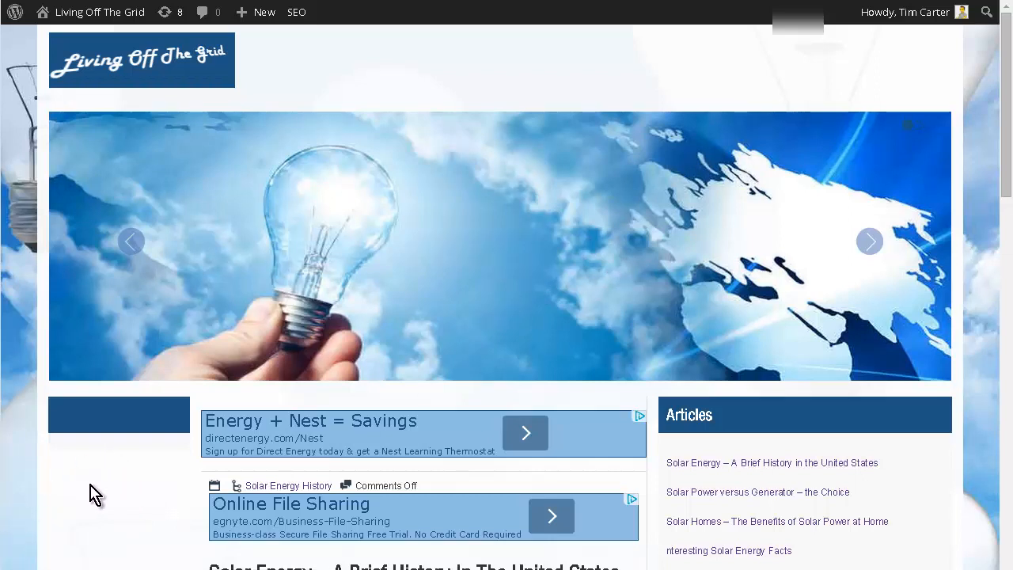
scroll(141, 483, down, 2)
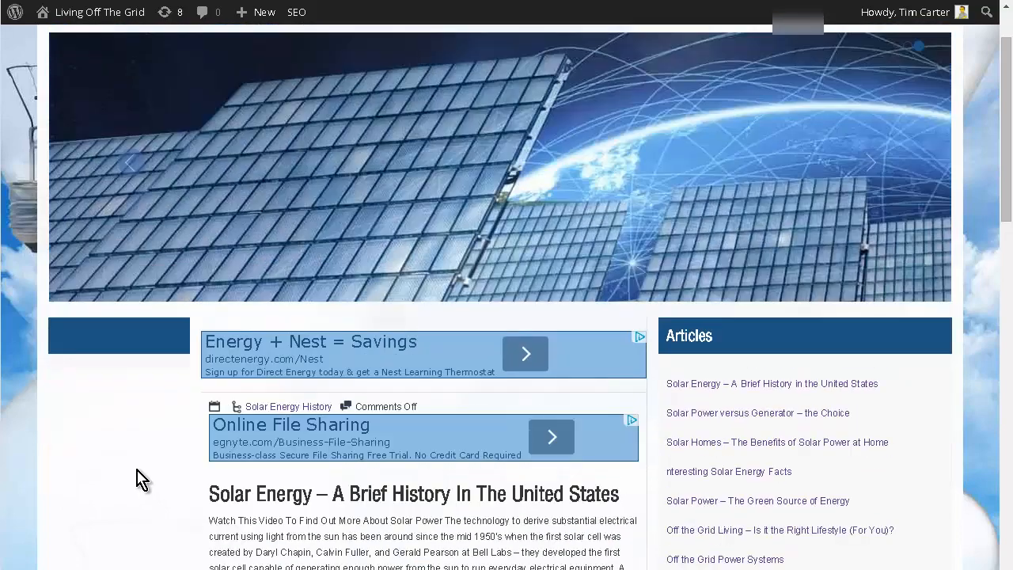
scroll(142, 459, up, 2)
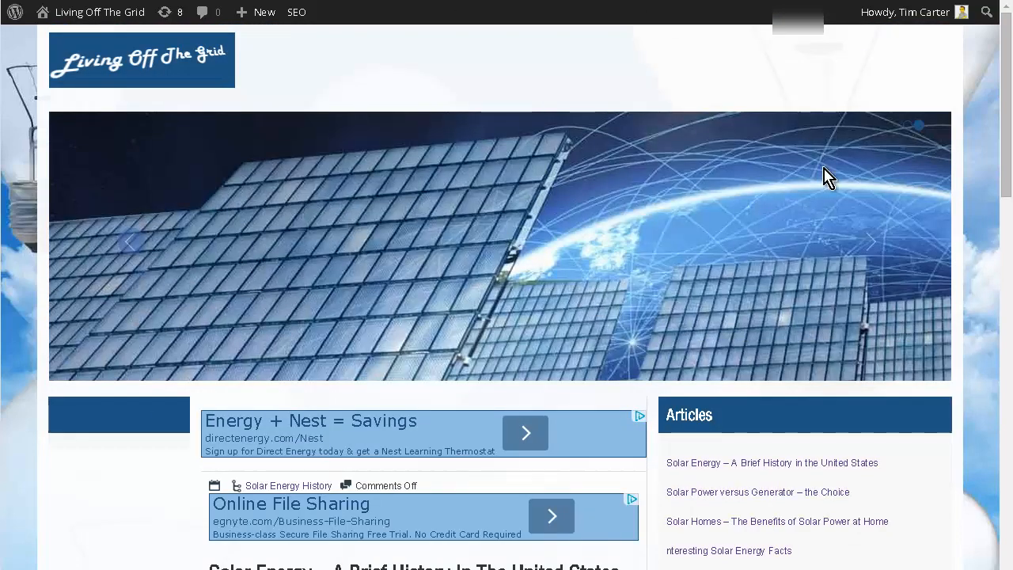
scroll(837, 202, down, 2)
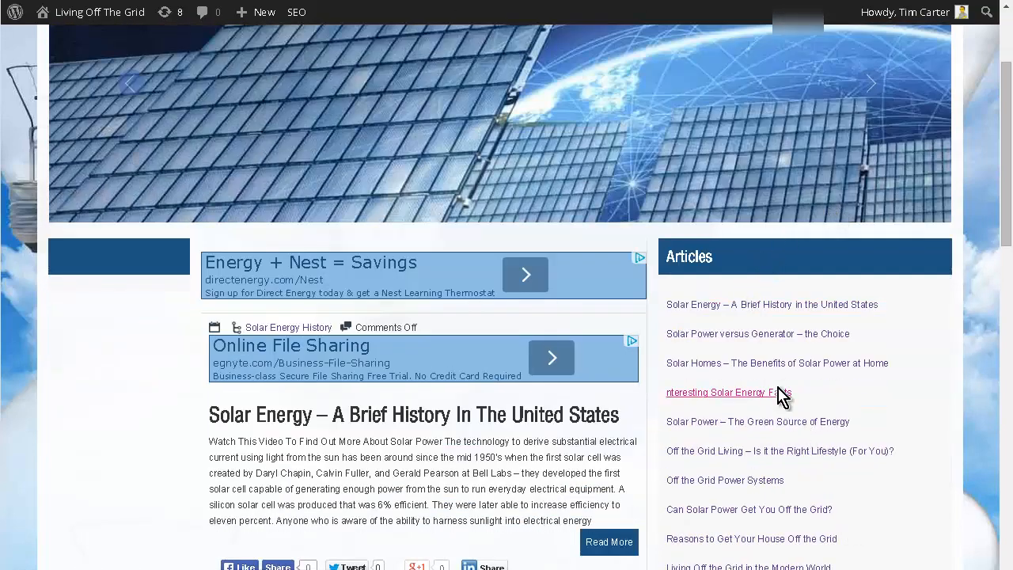
scroll(752, 285, up, 2)
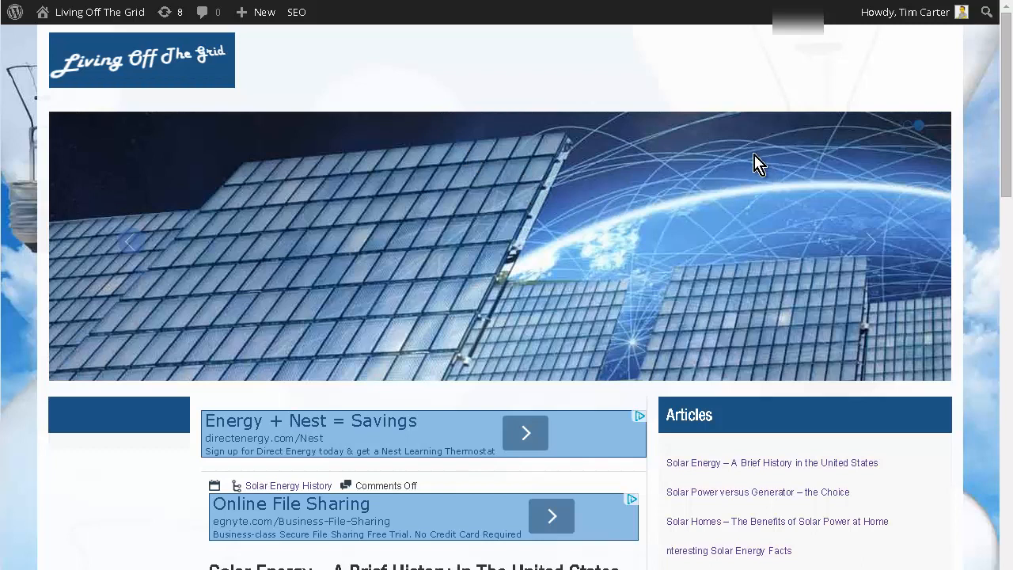
right_click(188, 0)
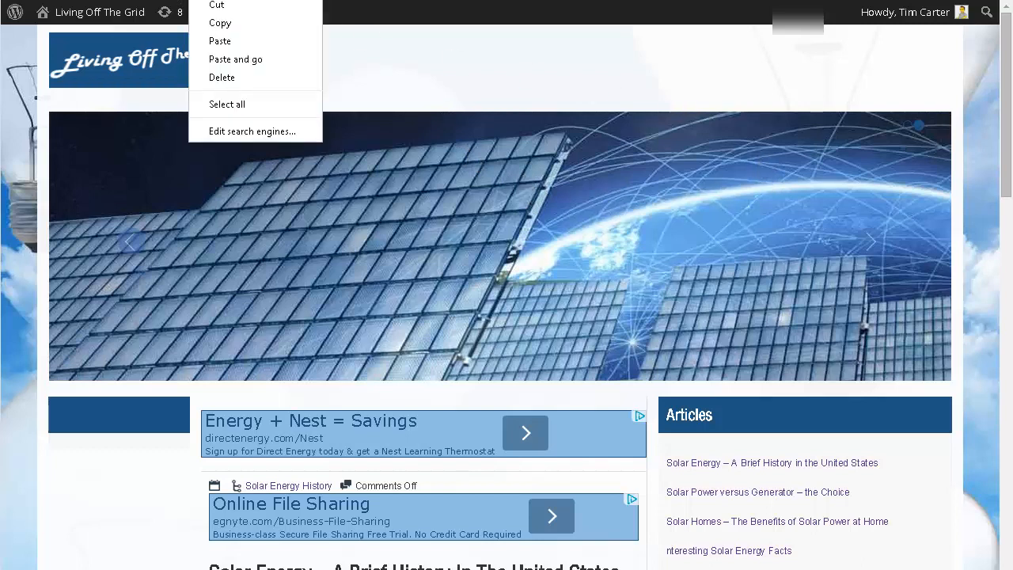
click(220, 23)
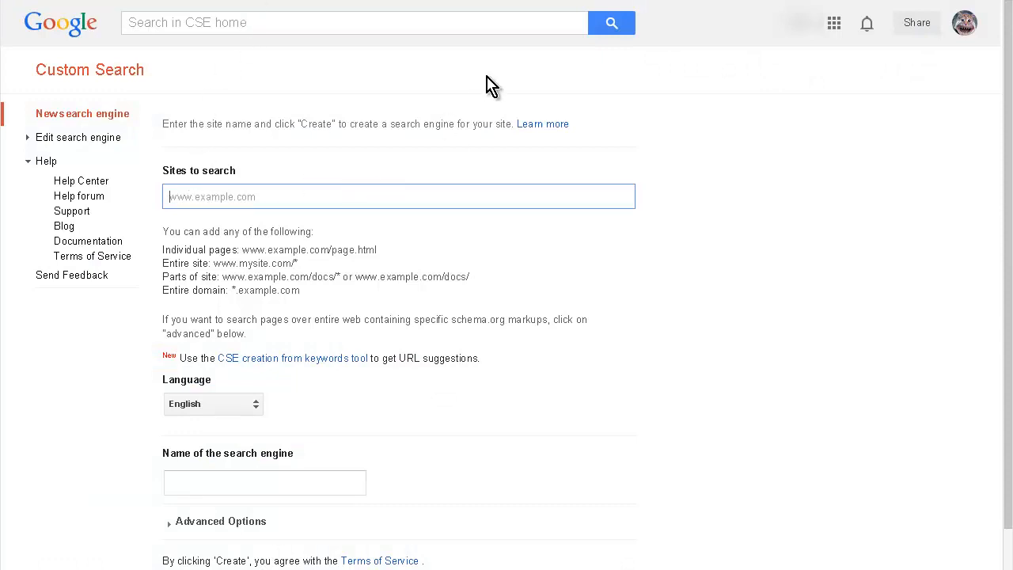
key(ctrl+v)
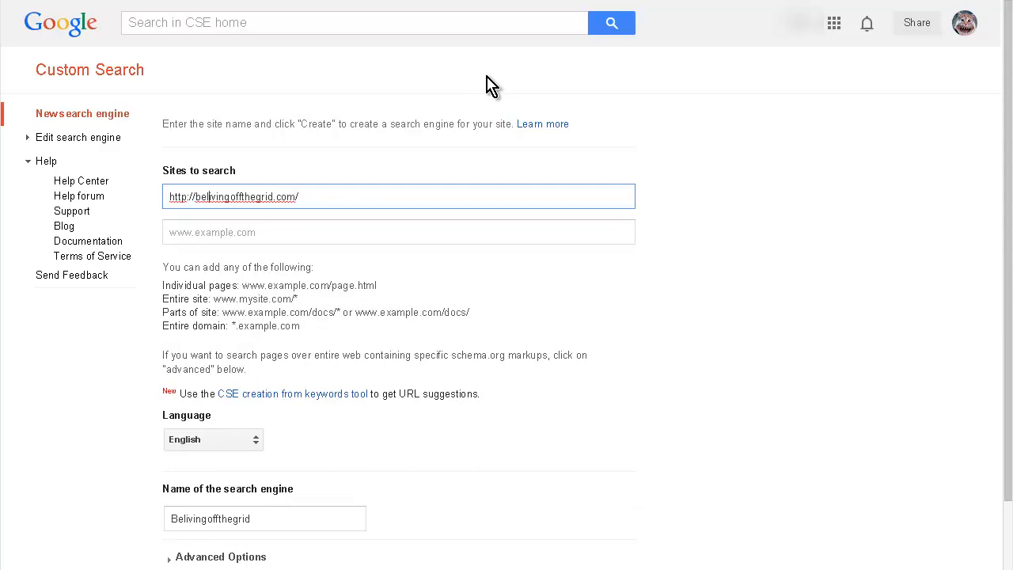
key(Delete)
key(Delete)
key(Delete)
key(Delete)
key(Delete)
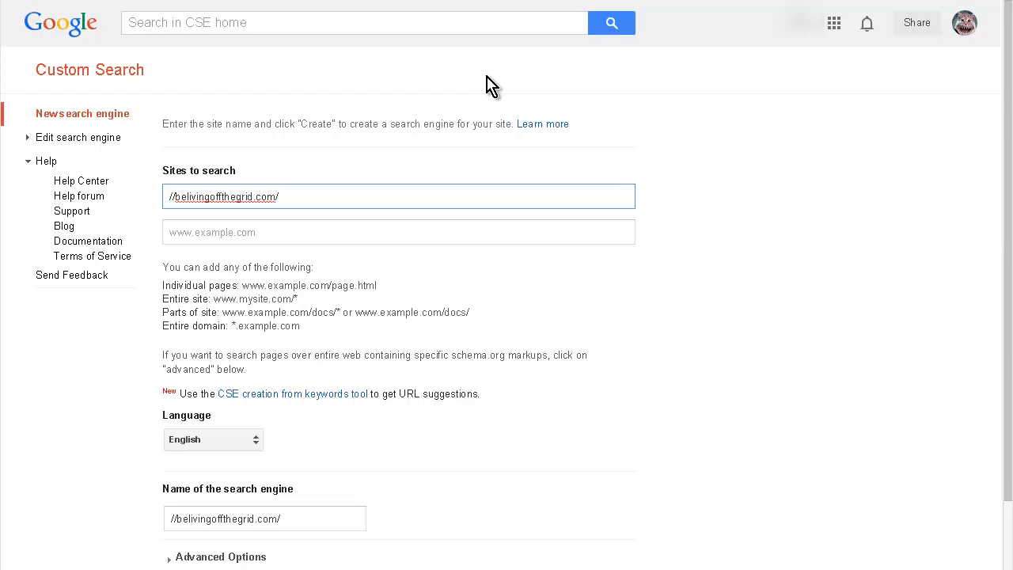
key(Delete)
key(Delete)
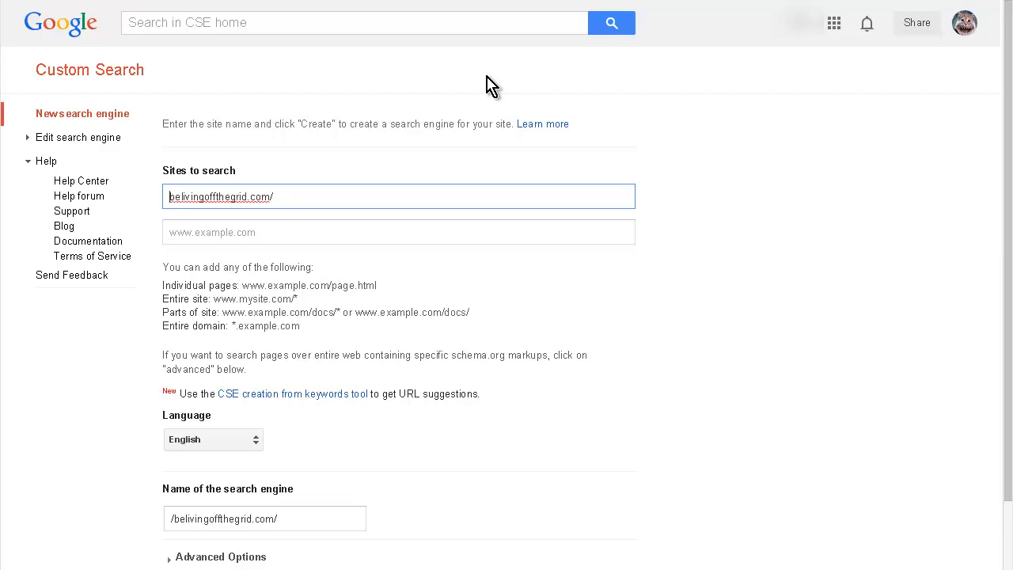
text(www.)
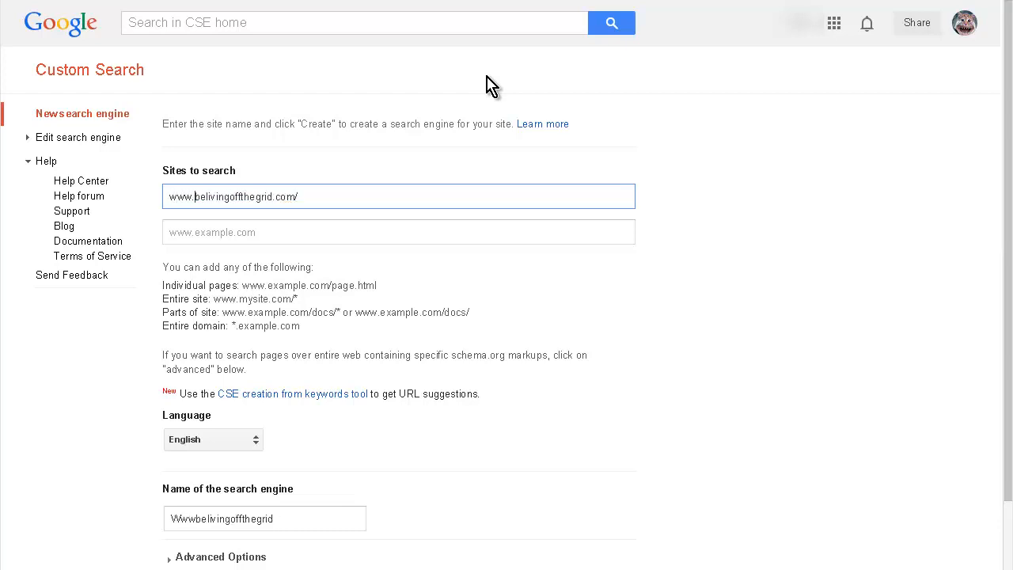
key(Tab)
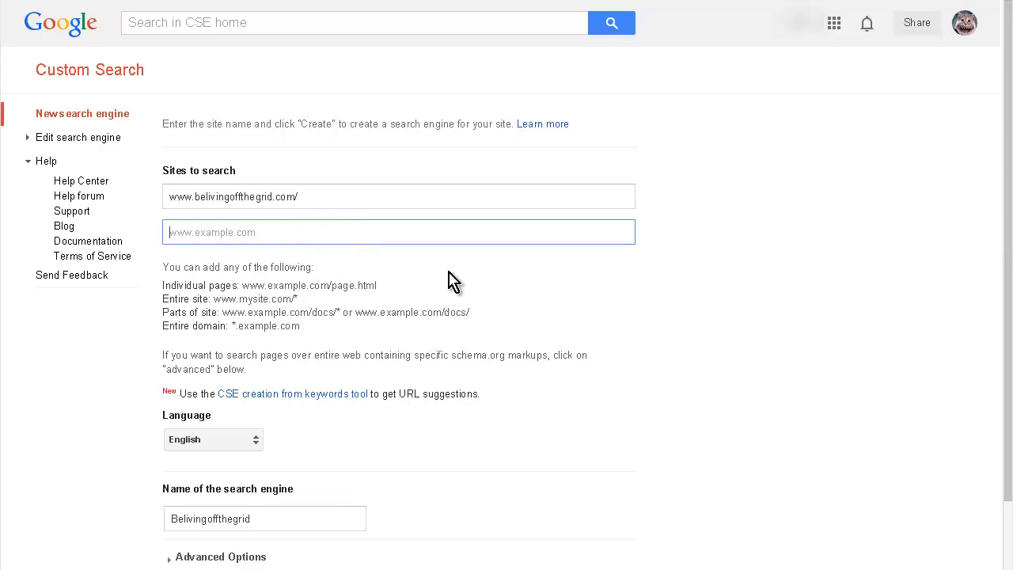
Step: Name the new search engine "Living Off The Grid"
scroll(451, 278, down, 2)
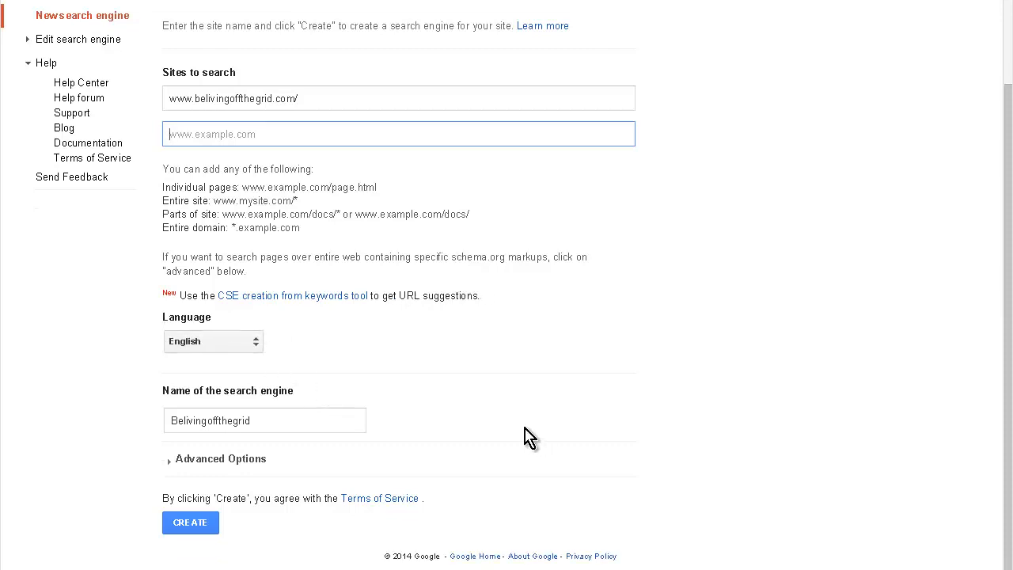
double_click(272, 424)
text(Living Off The)
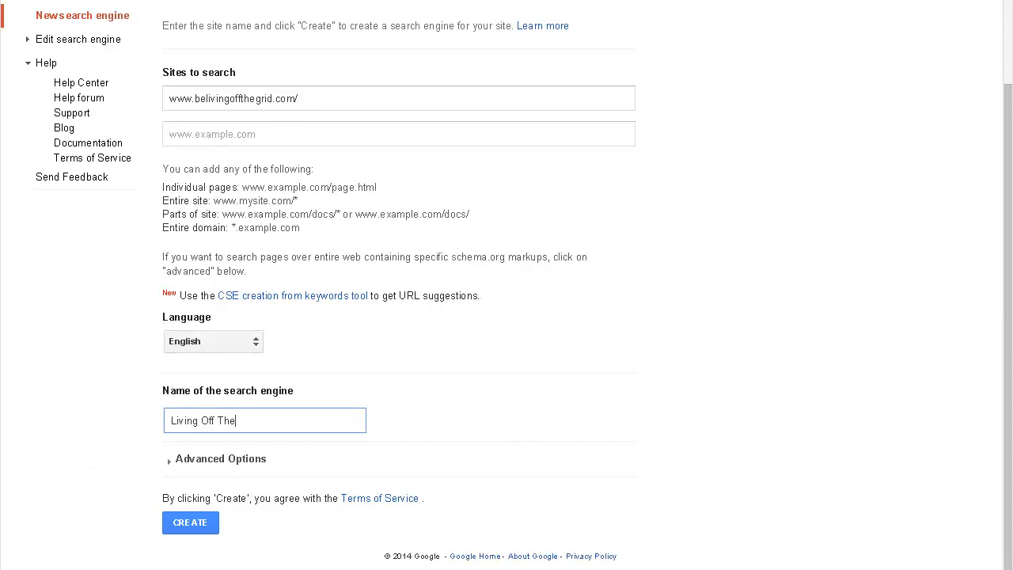
text( Grid)
Step: Show the advanced options and examine schema.org's full list of types on one page
click(220, 459)
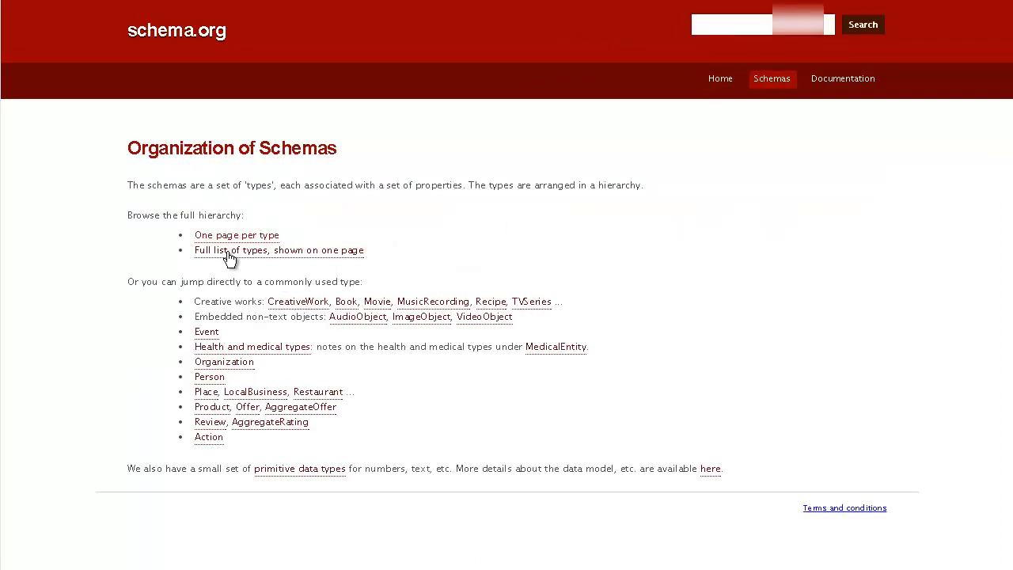
click(229, 255)
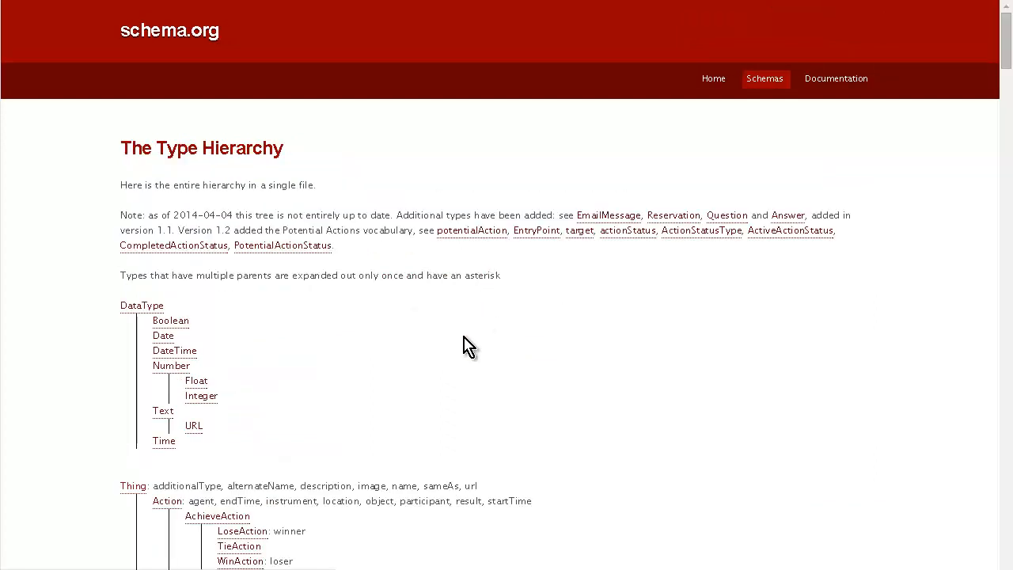
scroll(351, 333, down, 5)
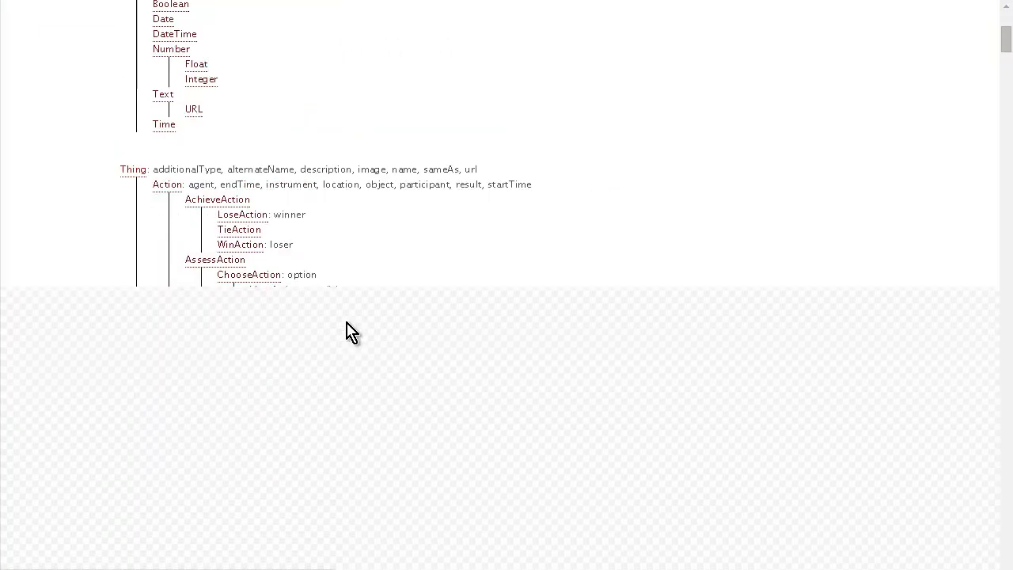
scroll(351, 333, down, 2)
scroll(353, 332, up, 10)
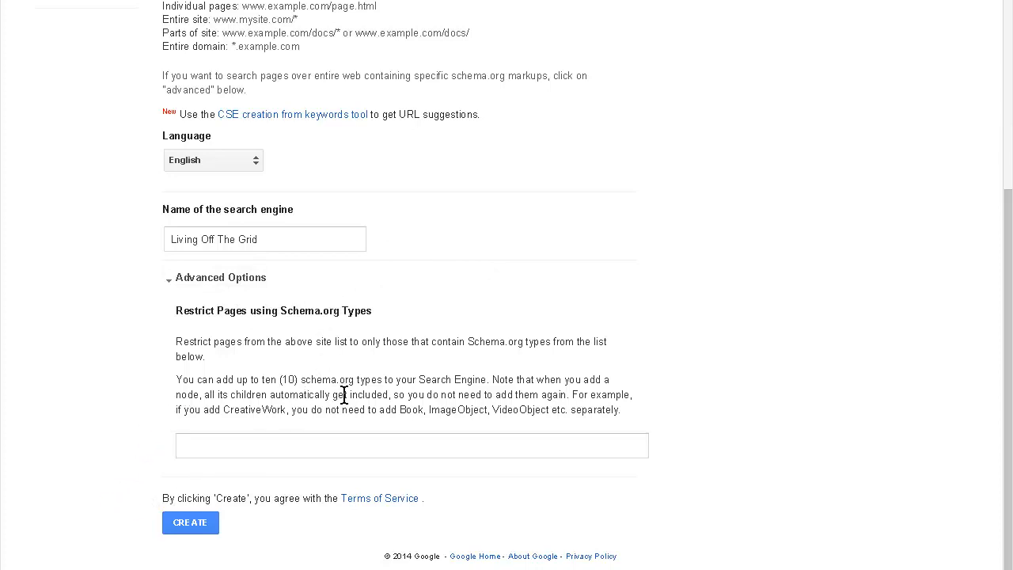
Step: Create the search engine and try the search box on its public page
click(196, 523)
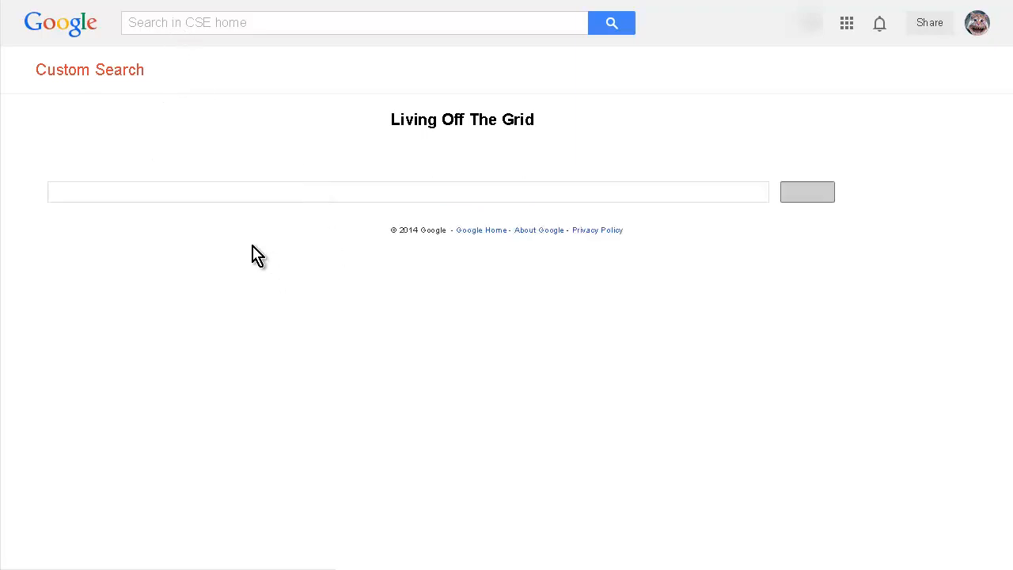
click(662, 192)
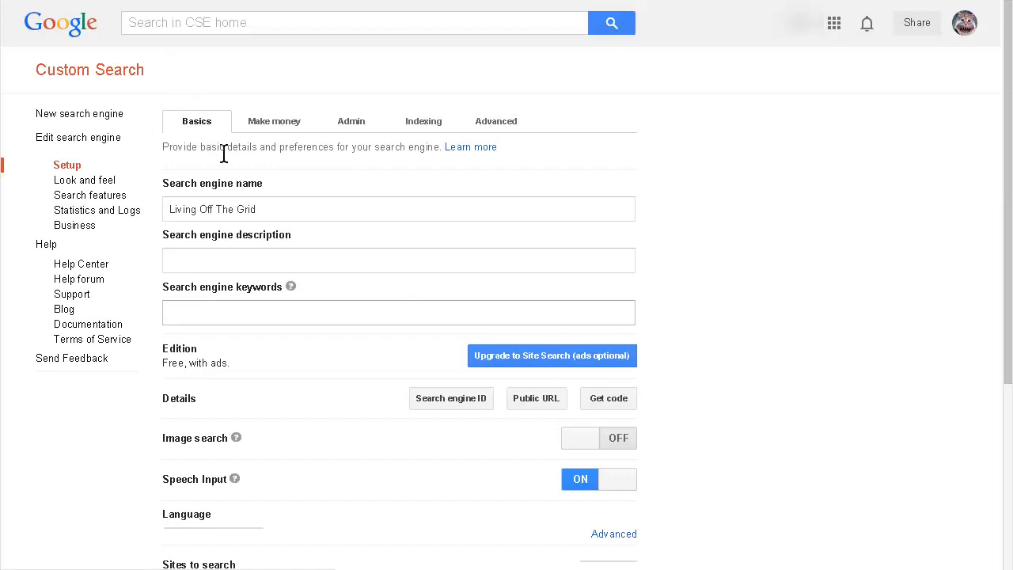
Step: Review the engine's Make money, Admin, Indexing and Advanced settings, and return to its Basics settings
click(274, 120)
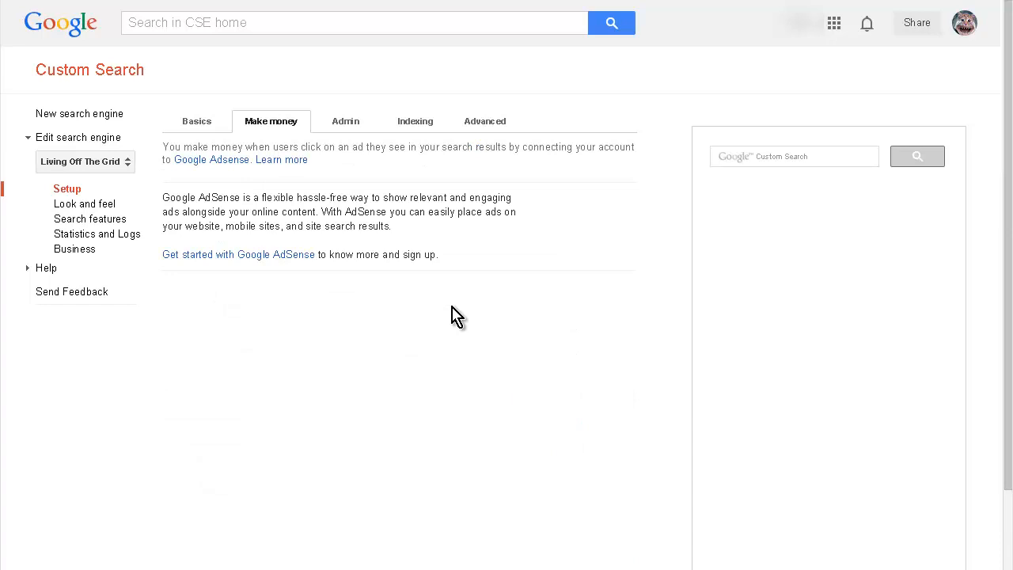
click(346, 122)
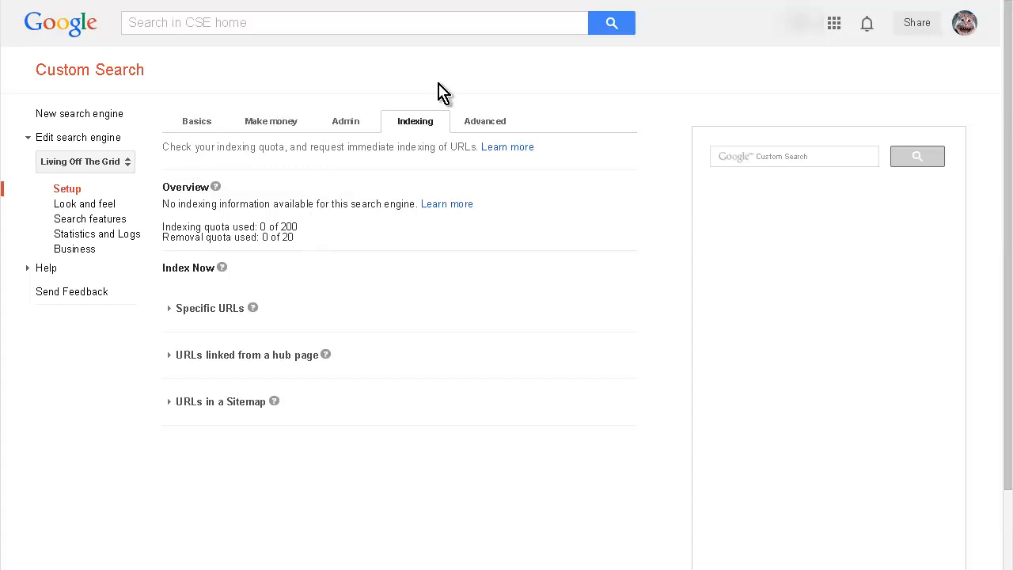
click(488, 124)
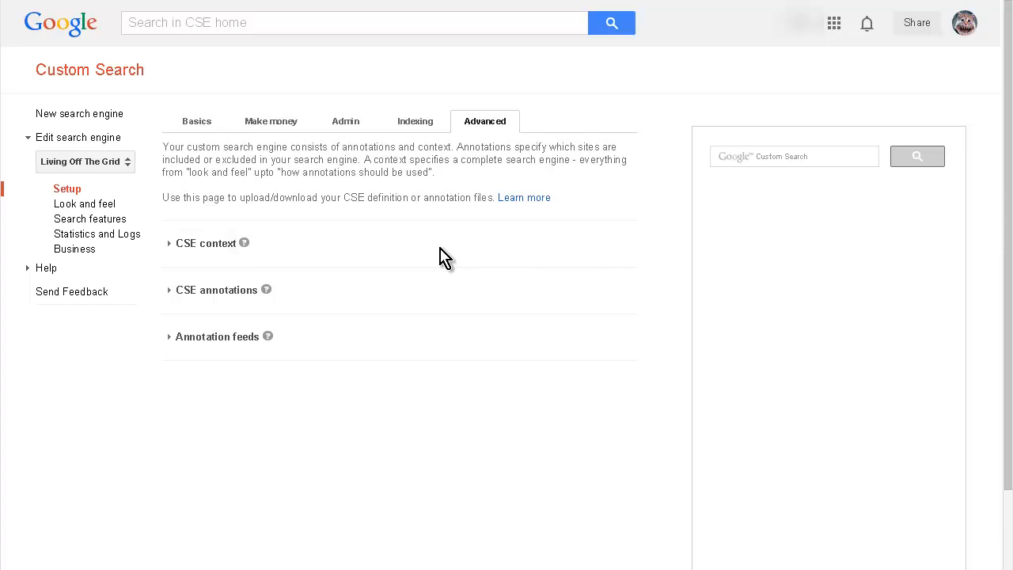
click(188, 121)
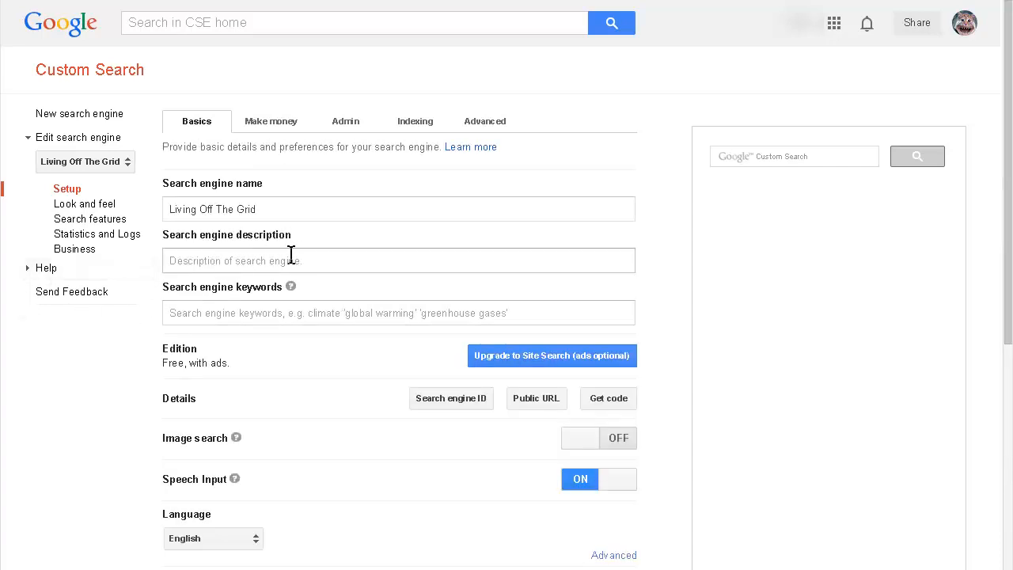
Step: Turn on image search for the engine and update its basic settings
scroll(296, 264, down, 1)
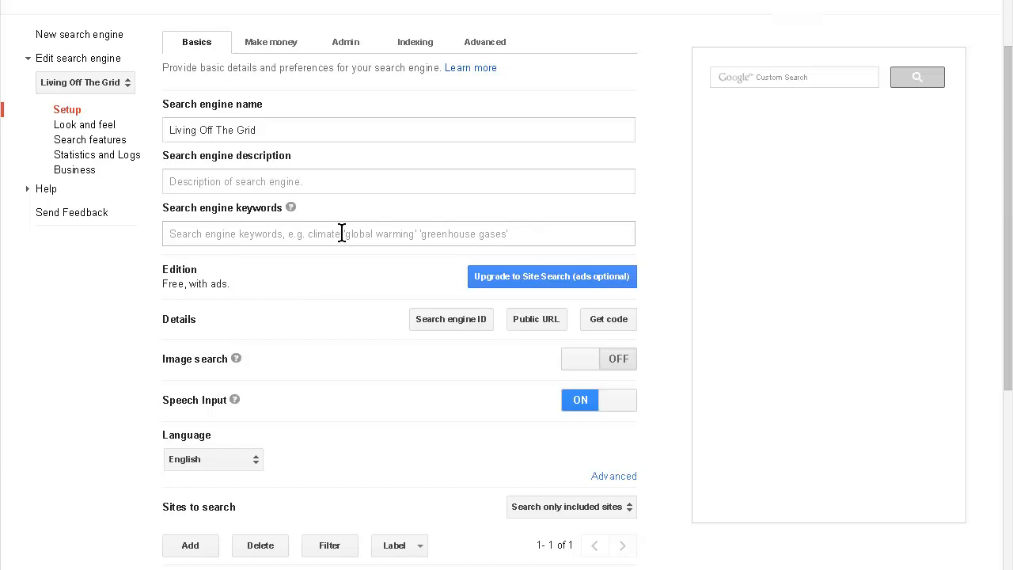
scroll(342, 234, down, 1)
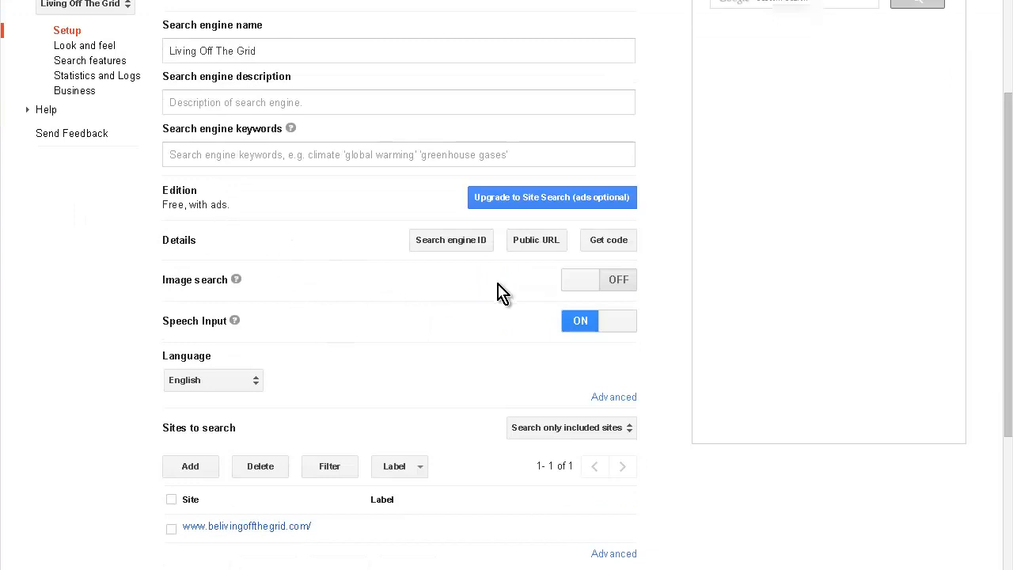
scroll(497, 293, down, 1)
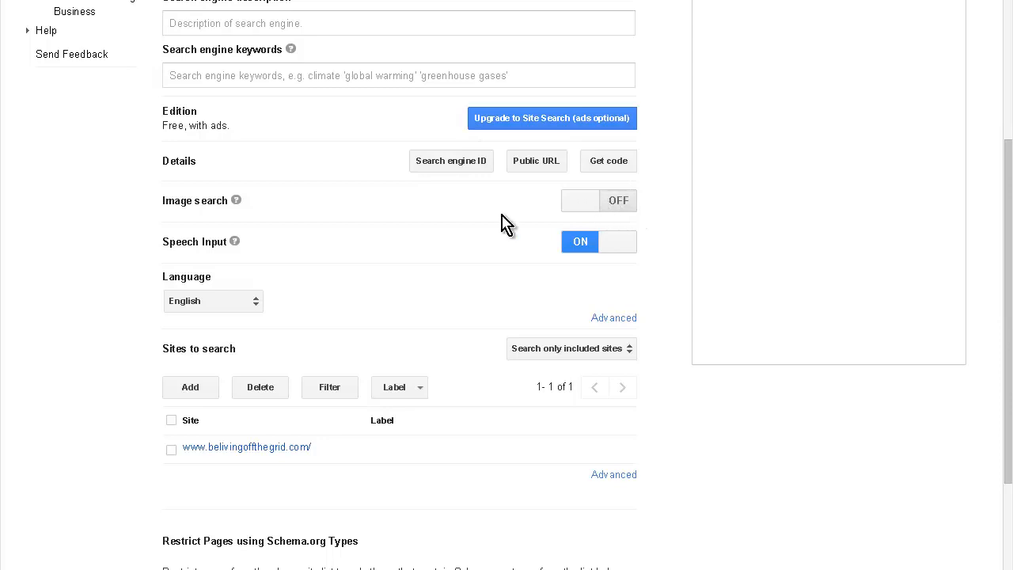
click(577, 208)
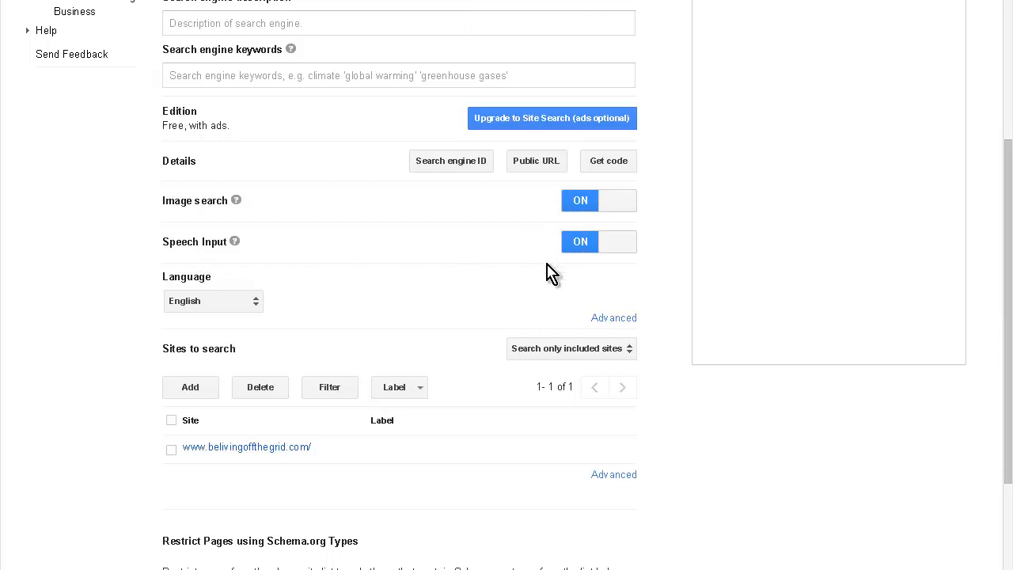
scroll(484, 299, down, 2)
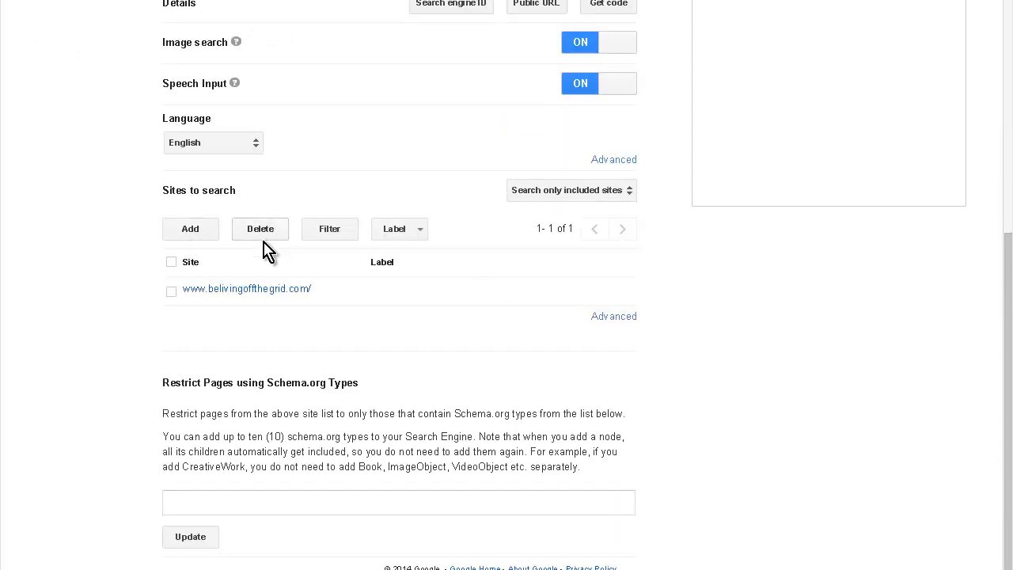
scroll(225, 319, down, 1)
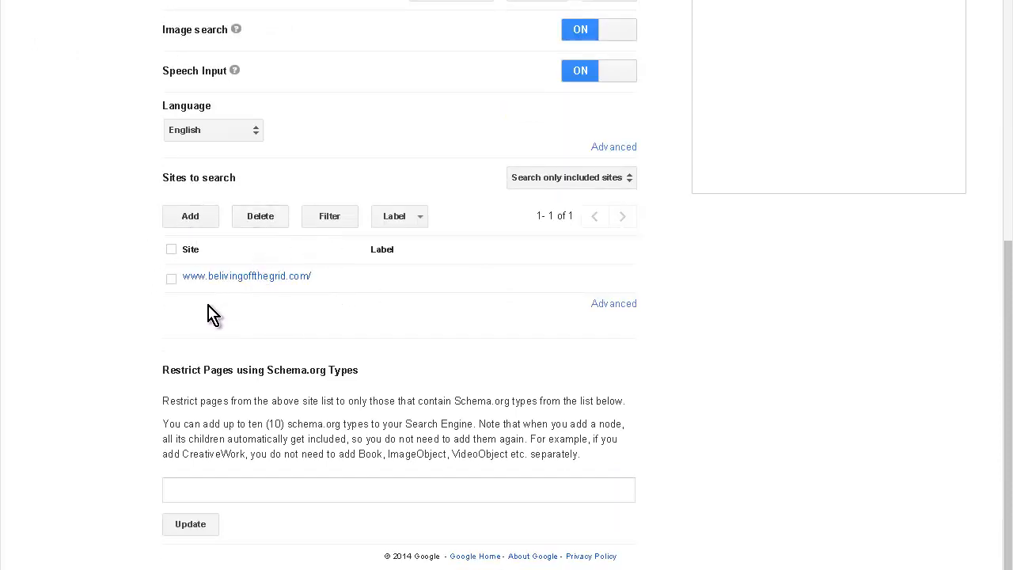
click(194, 528)
Step: Choose the Compact layout for the engine's web search in the look and feel settings and save it
scroll(400, 291, up, 5)
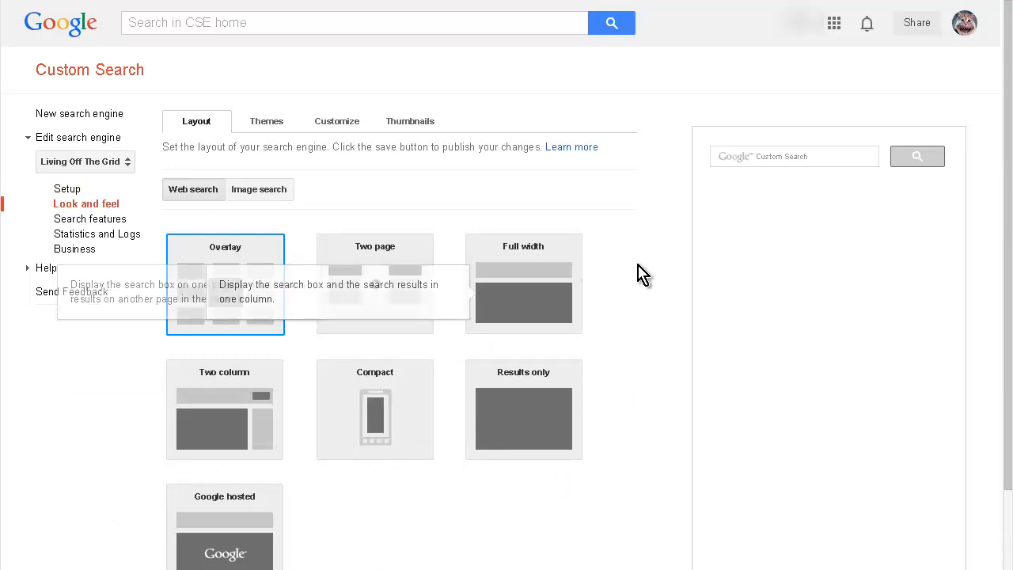
scroll(657, 381, down, 1)
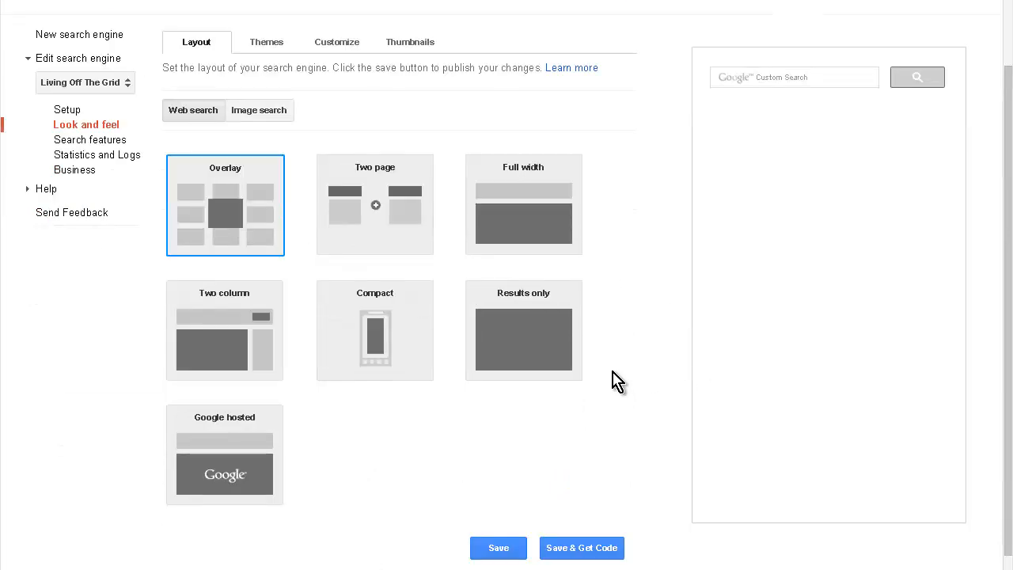
click(387, 354)
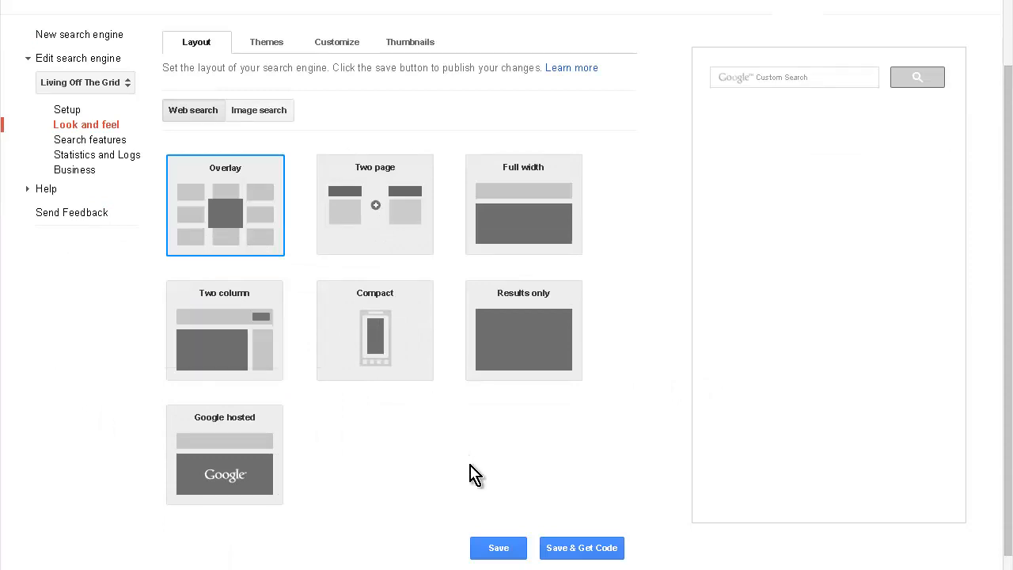
click(494, 547)
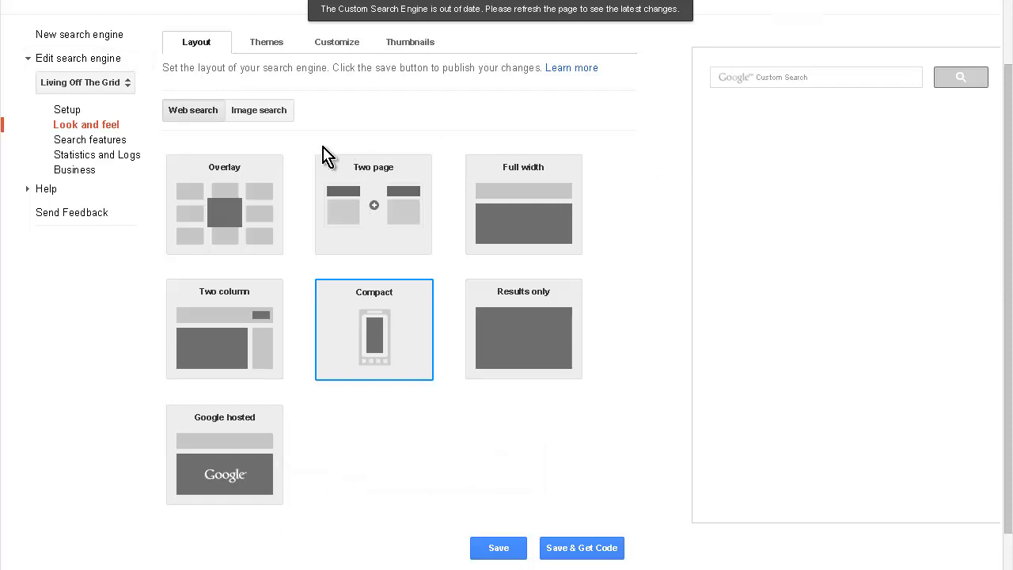
Step: Review the image search layouts and the engine's Themes, Customize and Thumbnails settings
click(276, 118)
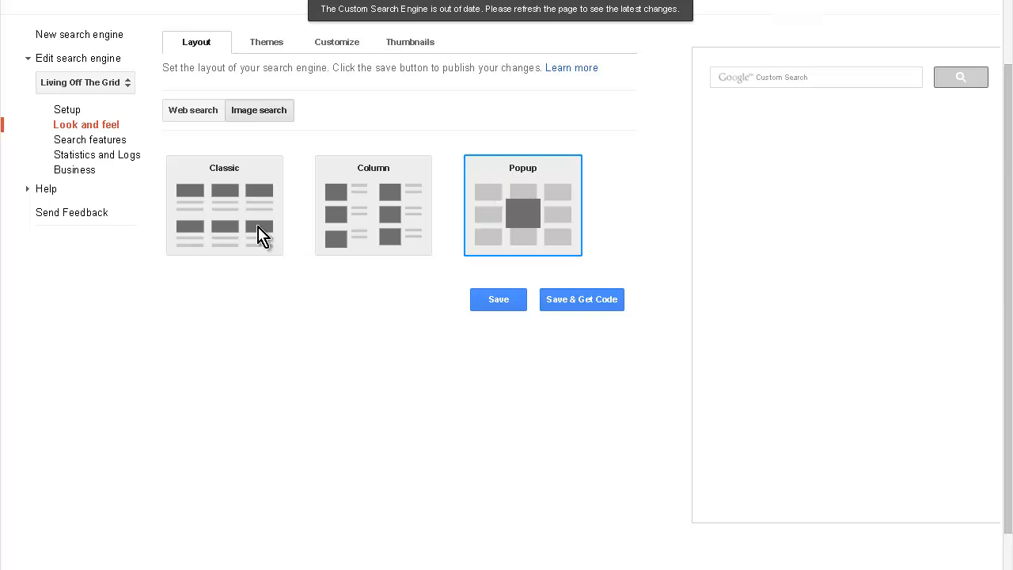
click(277, 46)
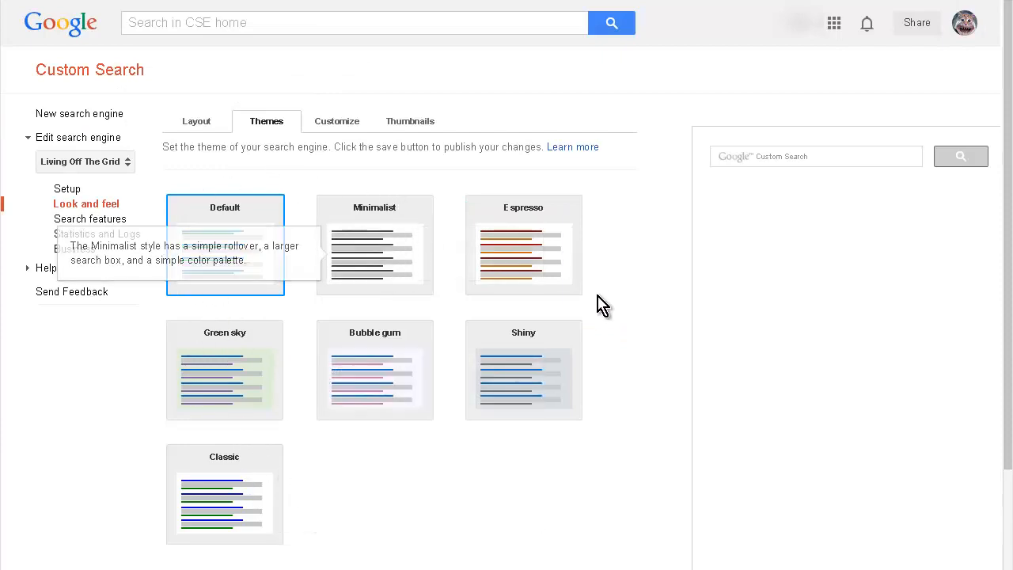
scroll(605, 333, down, 3)
scroll(475, 368, up, 3)
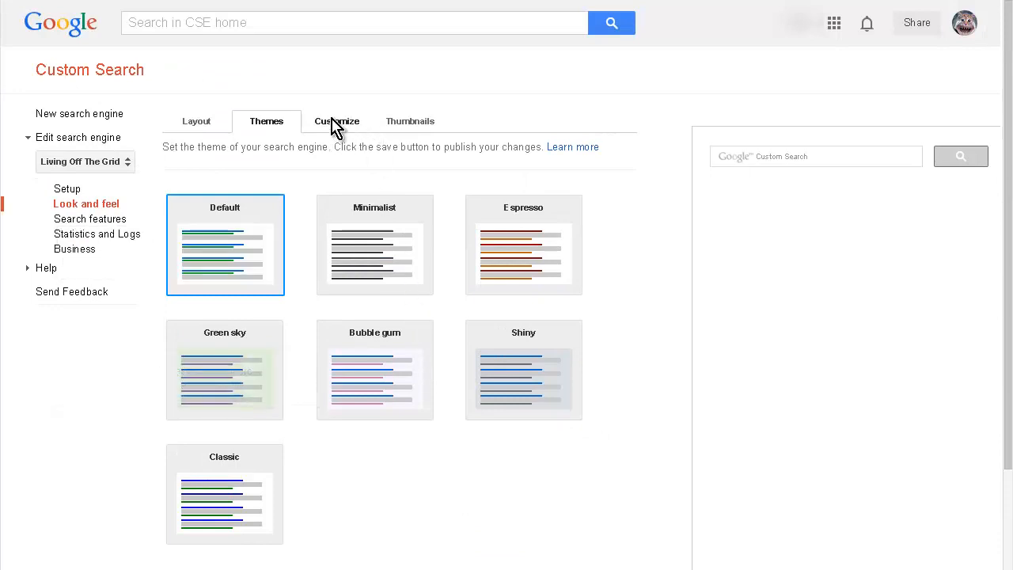
click(334, 126)
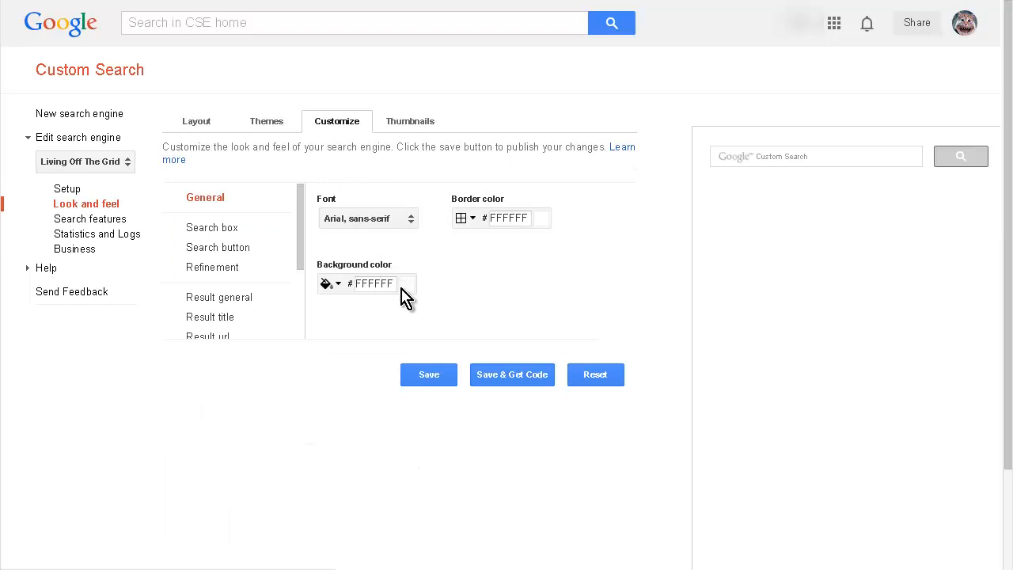
click(395, 121)
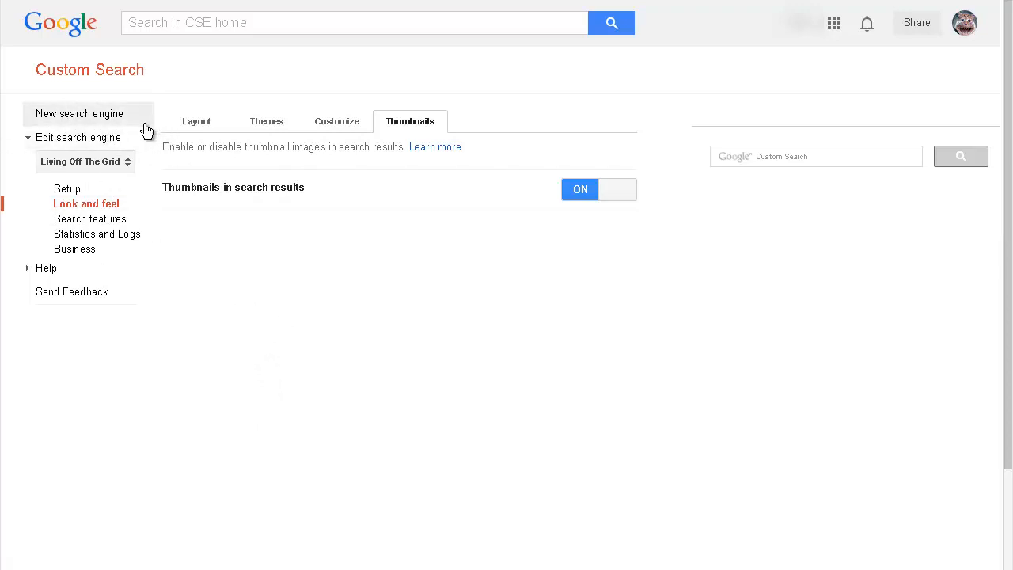
Step: Return to the engine's setup, get its embed code and copy the whole script
click(105, 142)
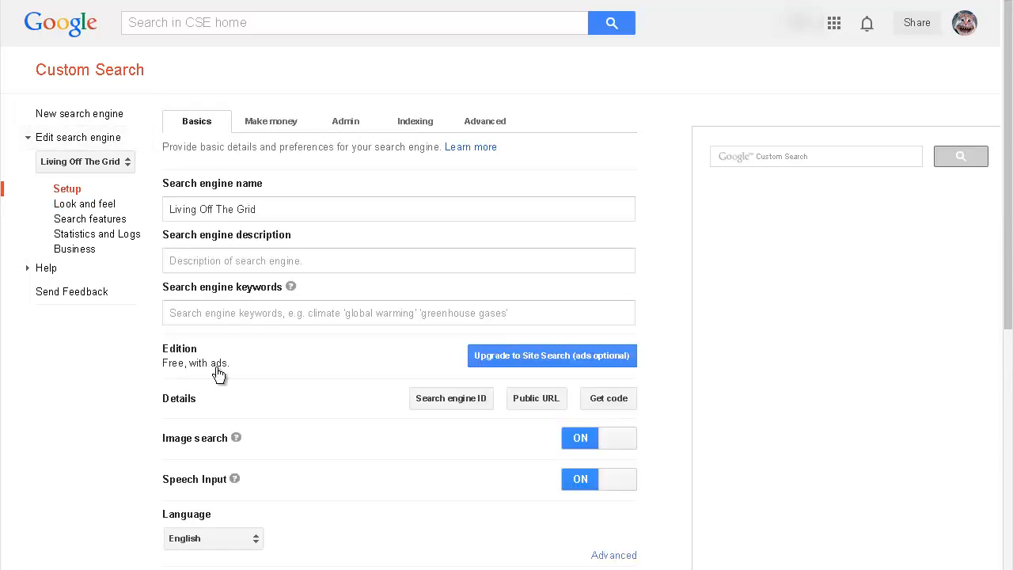
click(608, 399)
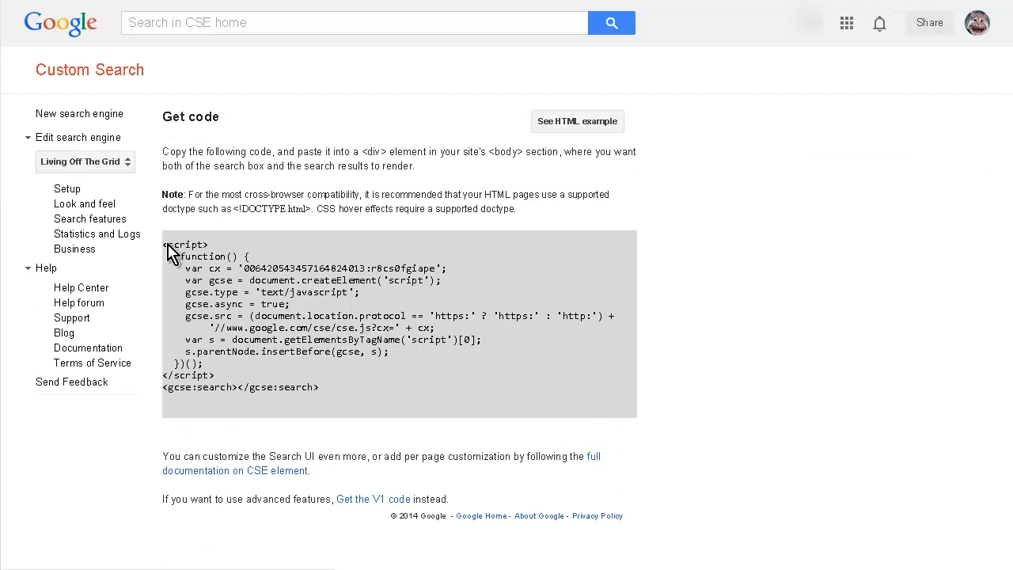
drag(227, 258, 377, 394)
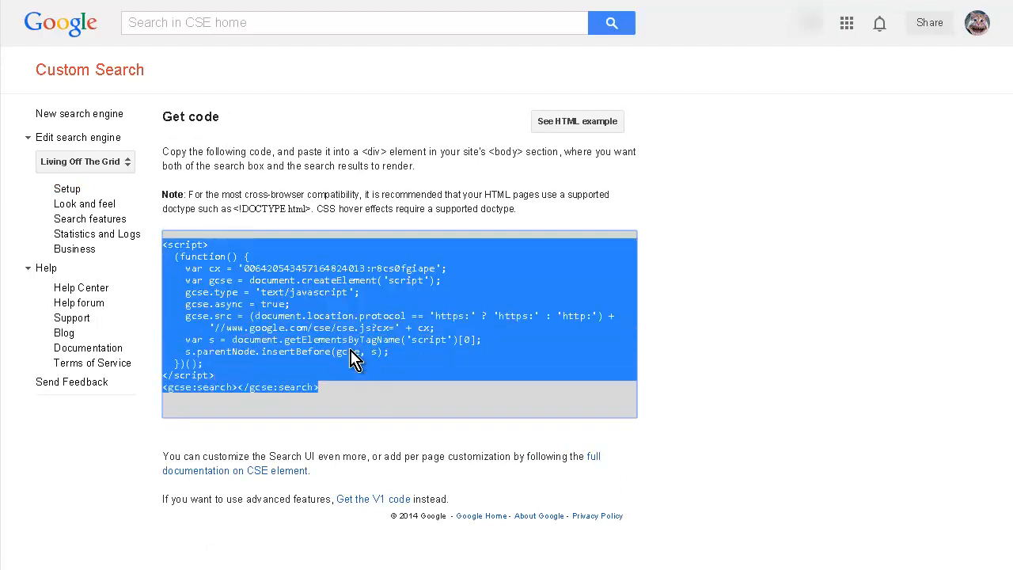
right_click(342, 318)
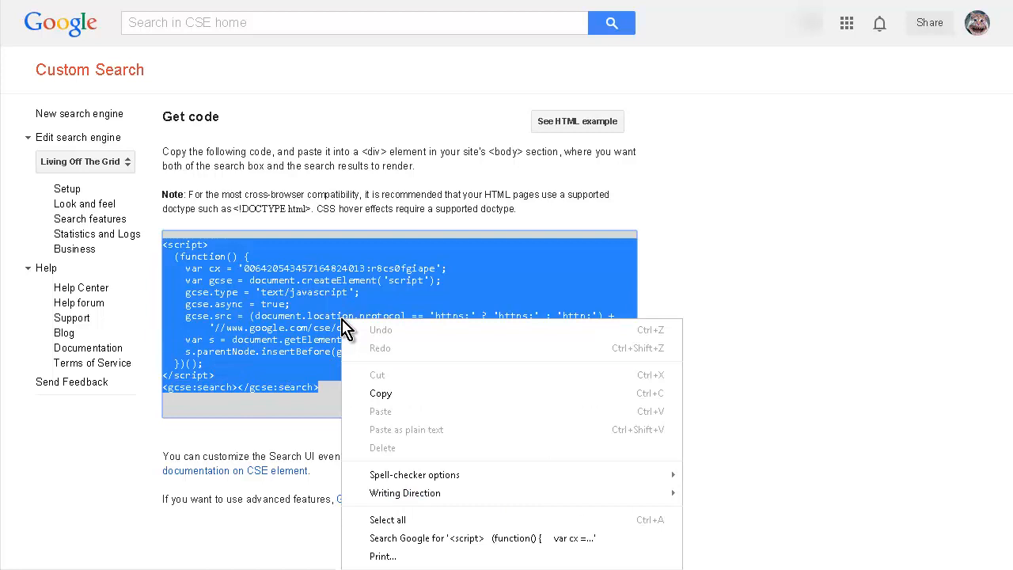
click(403, 400)
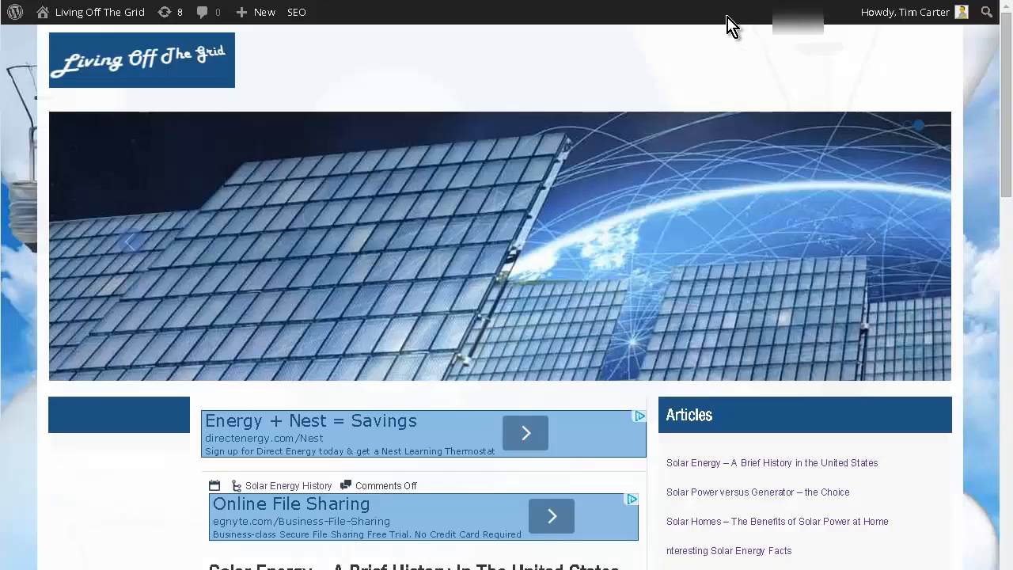
Step: Switch to the site's WordPress widgets, paste the search engine code into the Left Sidebar's Text widget and save it
mouse_move(84, 15)
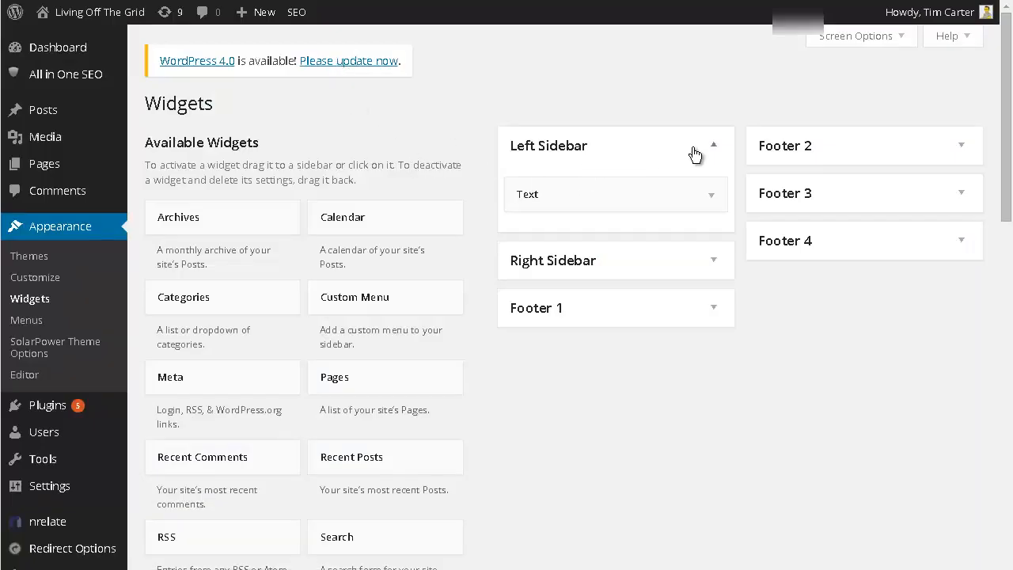
click(712, 198)
click(446, 305)
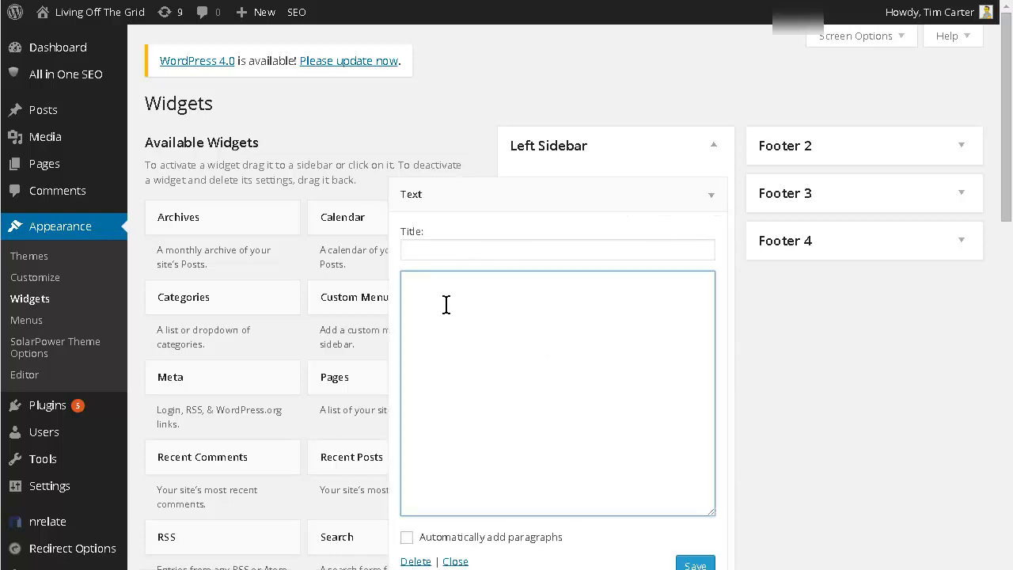
right_click(446, 305)
click(474, 398)
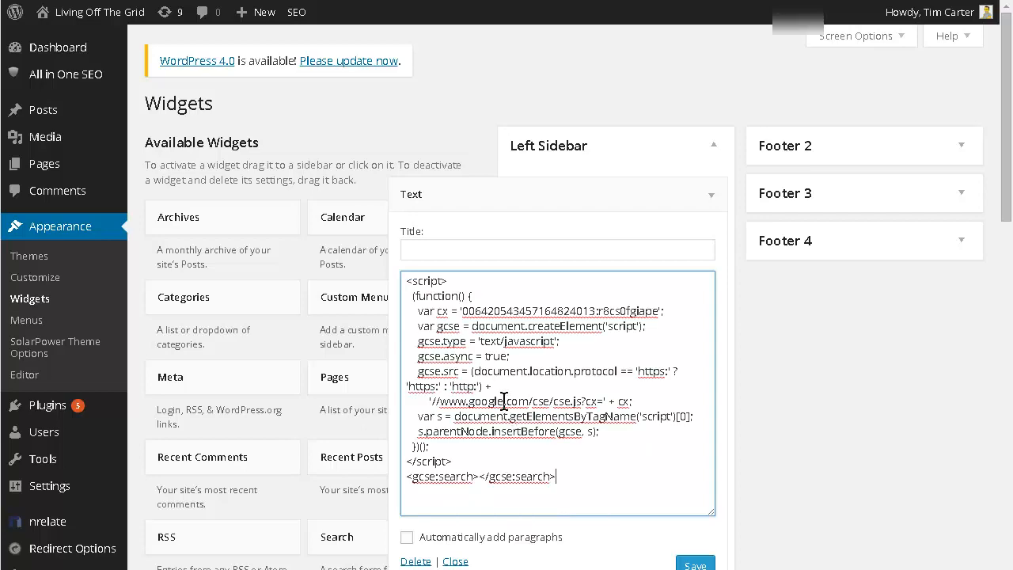
scroll(757, 515, down, 1)
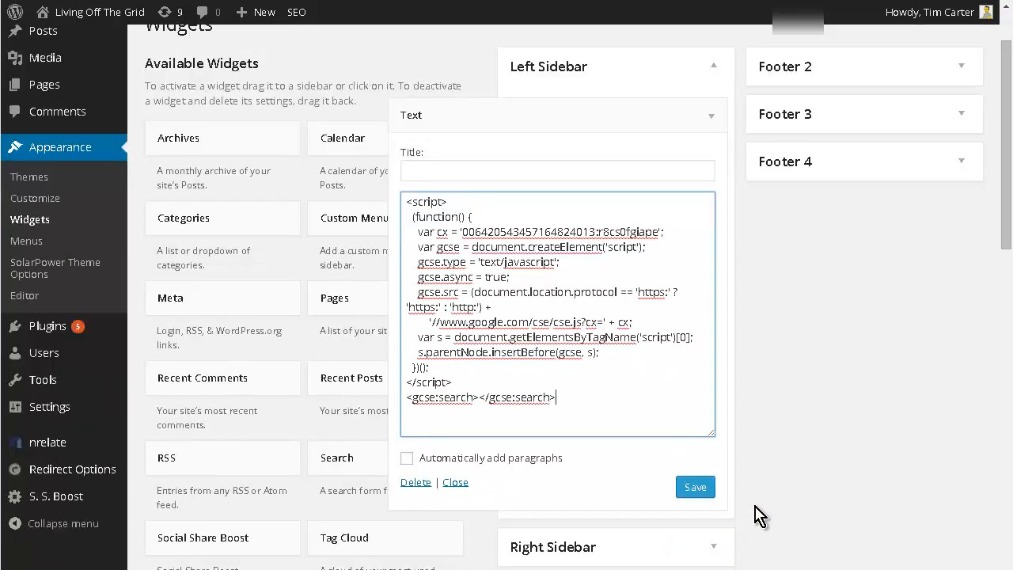
click(689, 488)
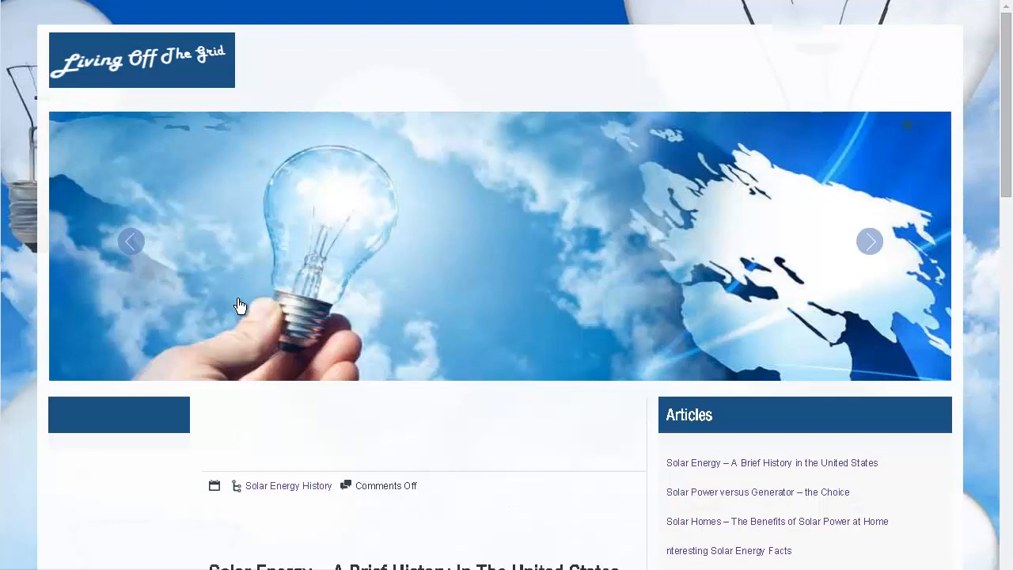
Step: Search the Living Off The Grid site for solar with the embedded sidebar search box and look through the results
scroll(237, 311, down, 1)
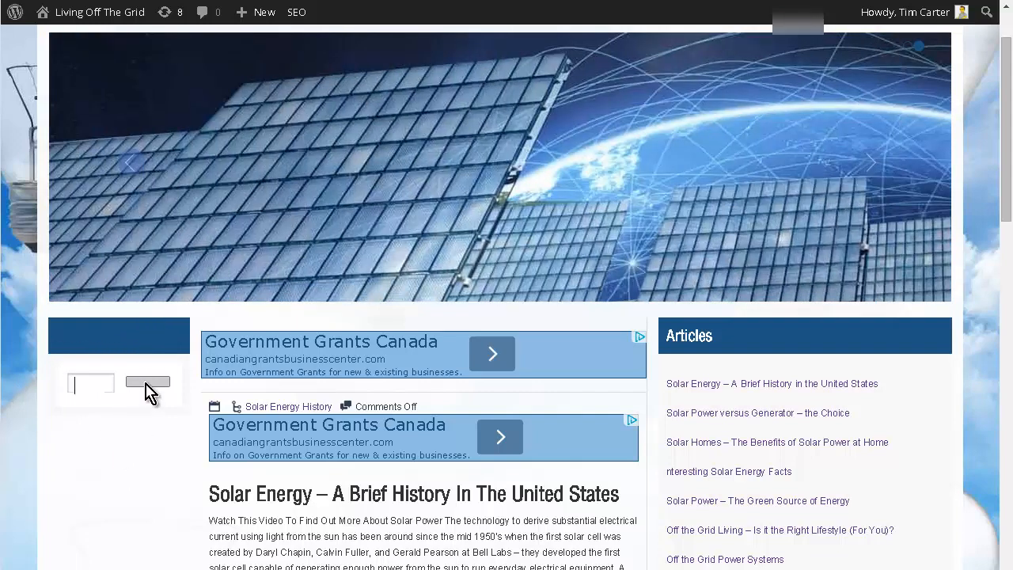
click(92, 383)
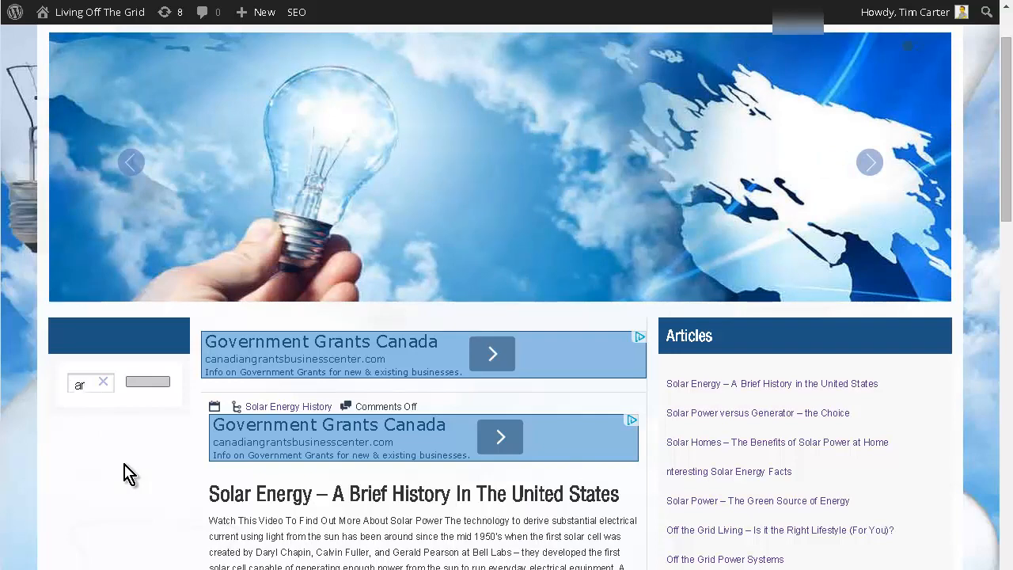
text(ar)
key(Return)
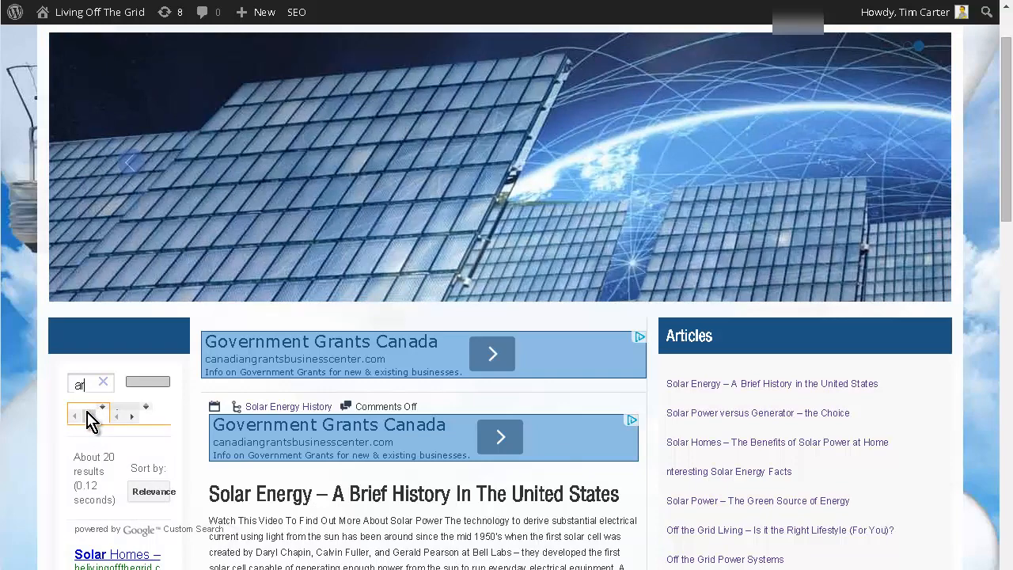
click(88, 415)
click(92, 386)
scroll(182, 427, down, 1)
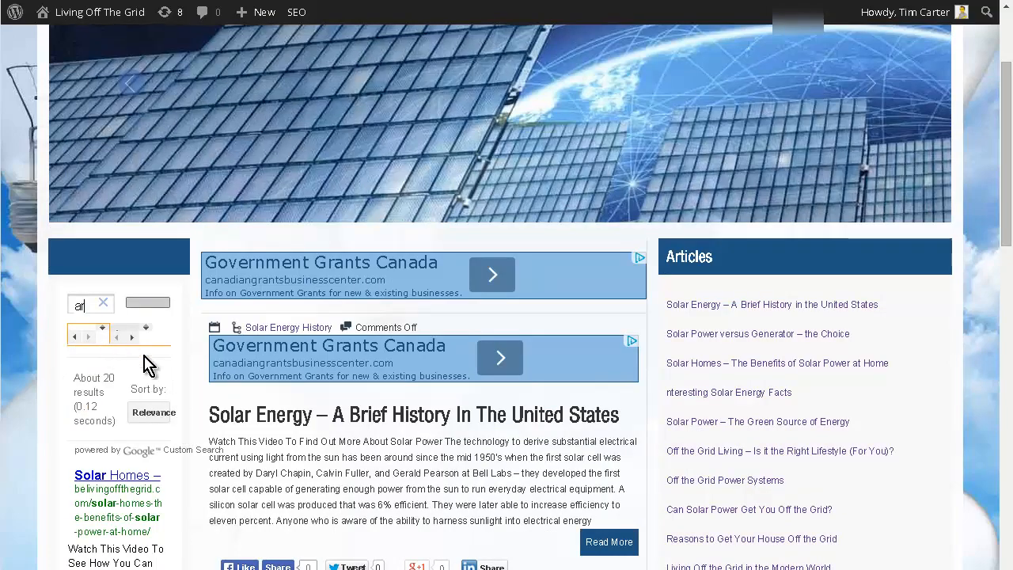
scroll(154, 379, down, 5)
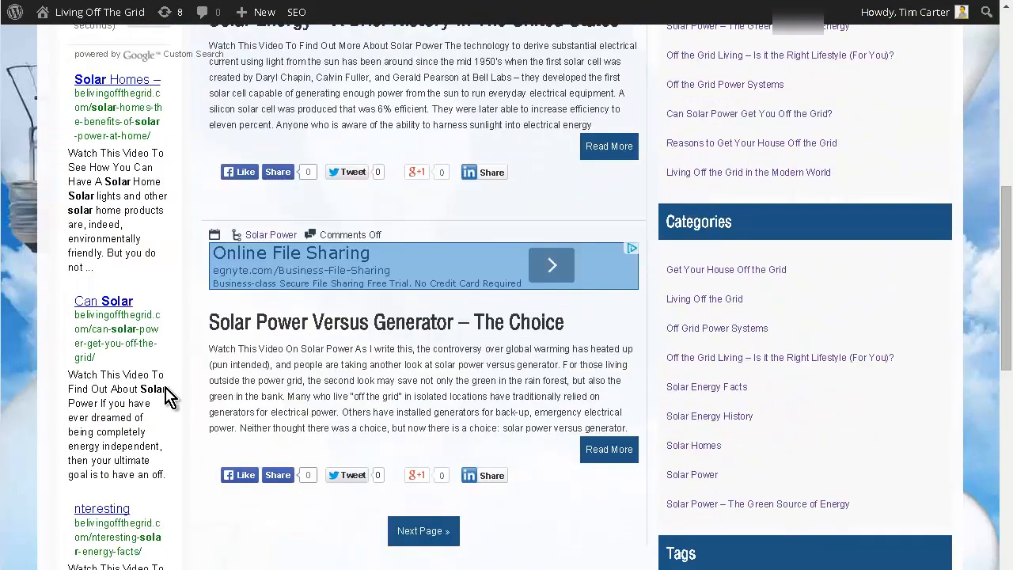
scroll(169, 396, down, 7)
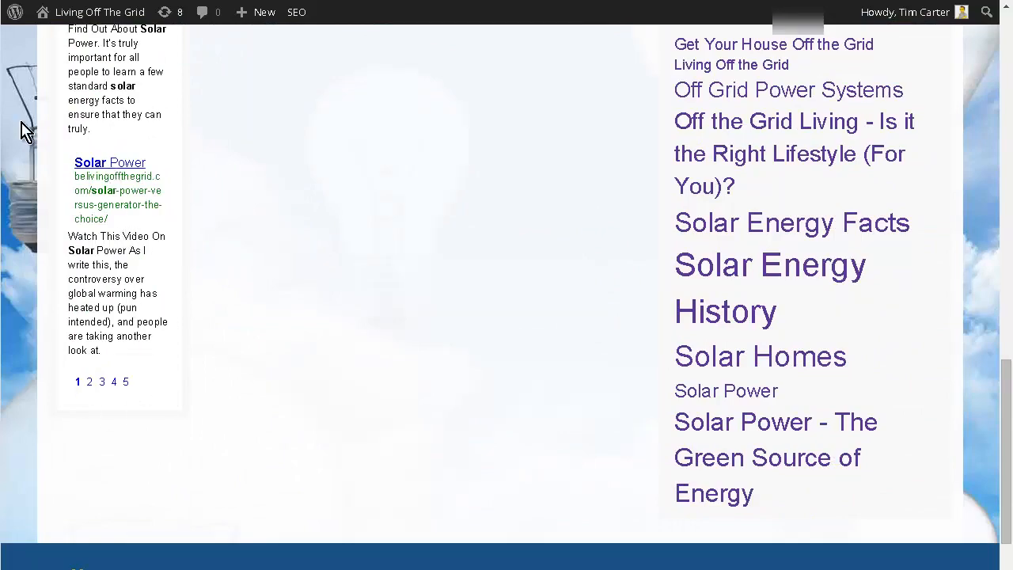
scroll(269, 309, up, 5)
scroll(277, 311, up, 10)
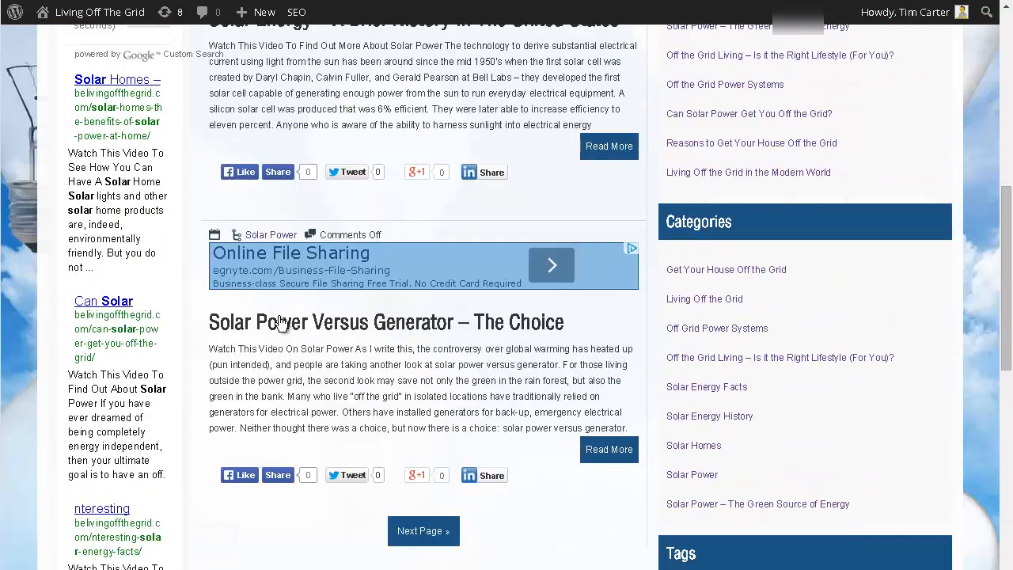